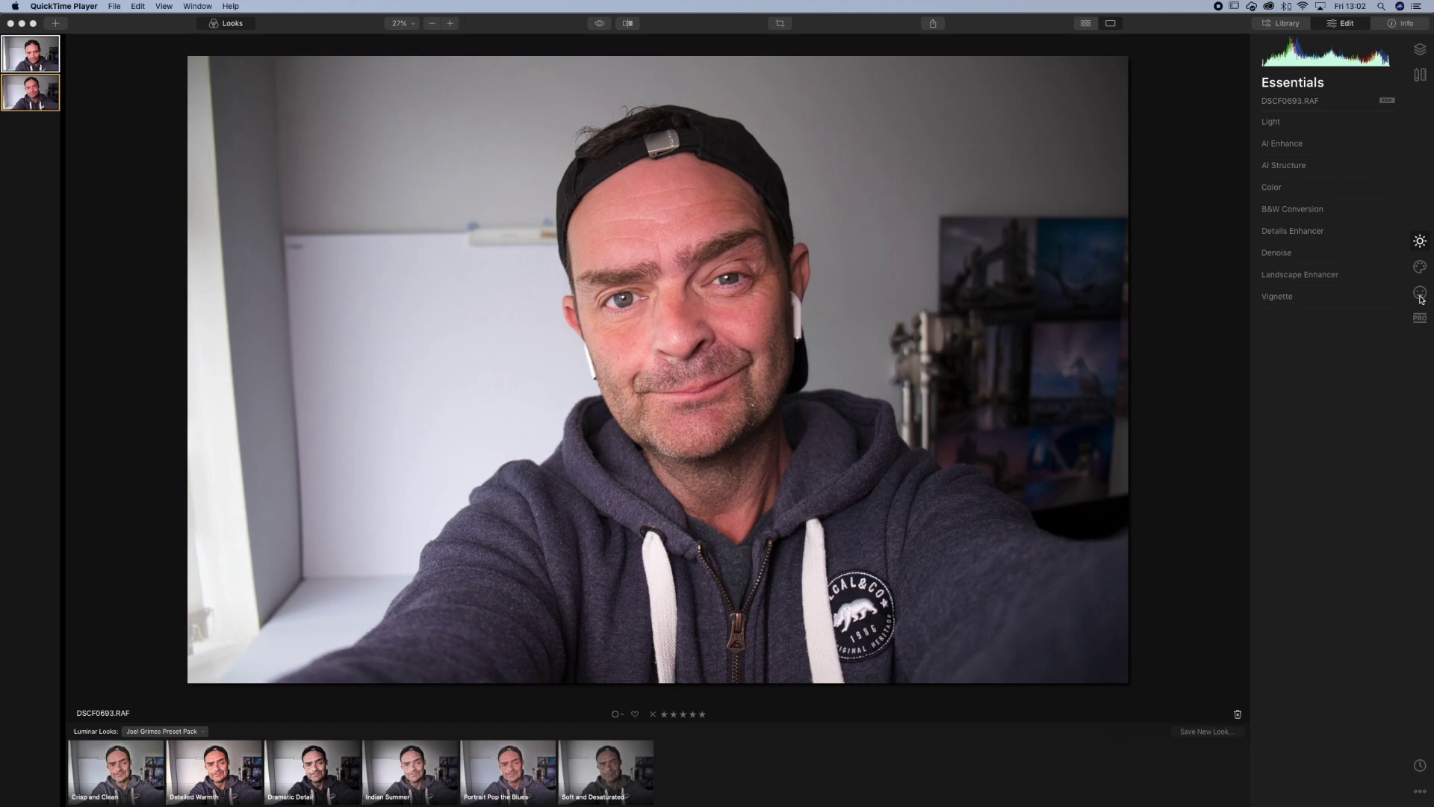
# In the Portrait tools, set the AI Skin Enhancer Amount to 100 and Shine Removal to 100.
pyautogui.click(1419, 294)
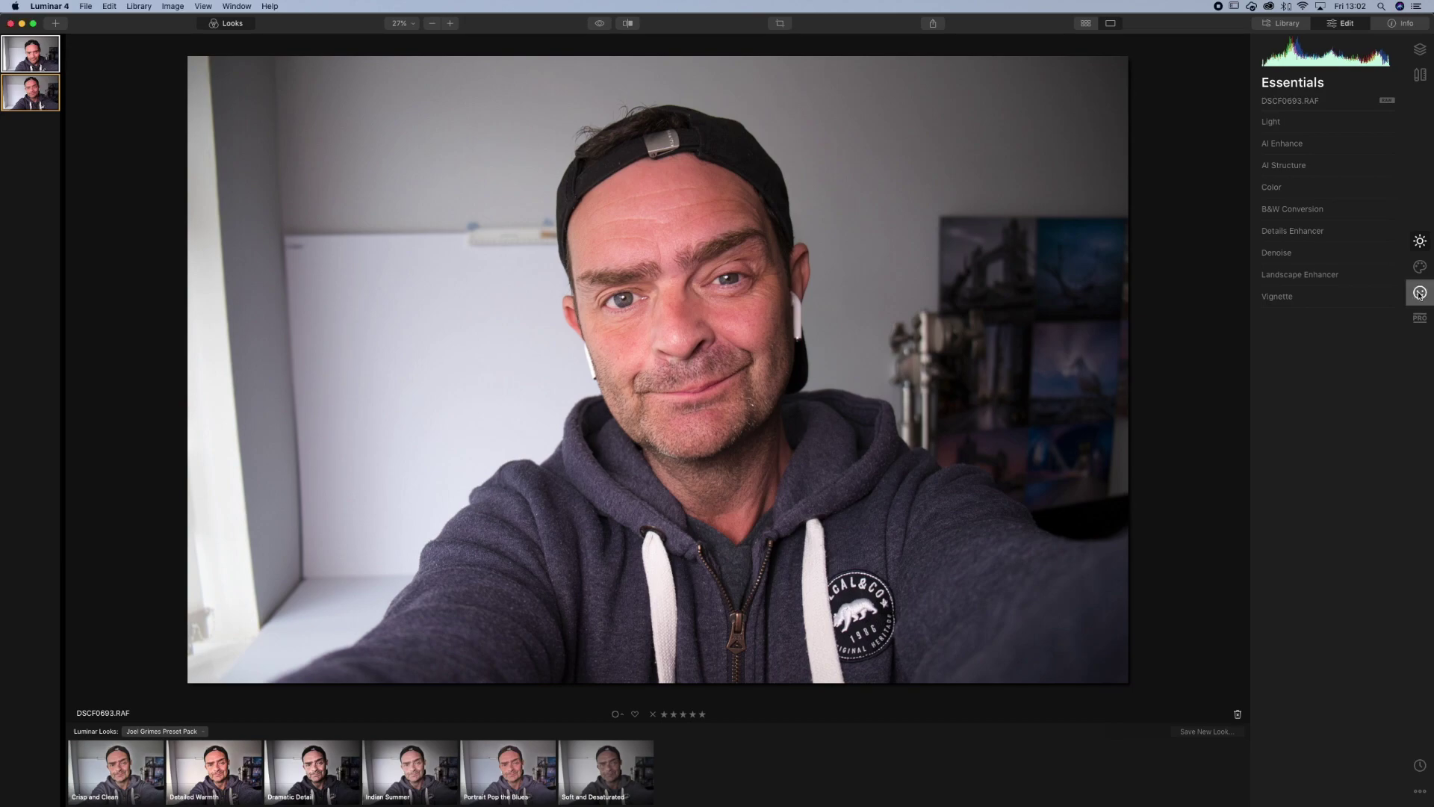
pyautogui.click(1420, 294)
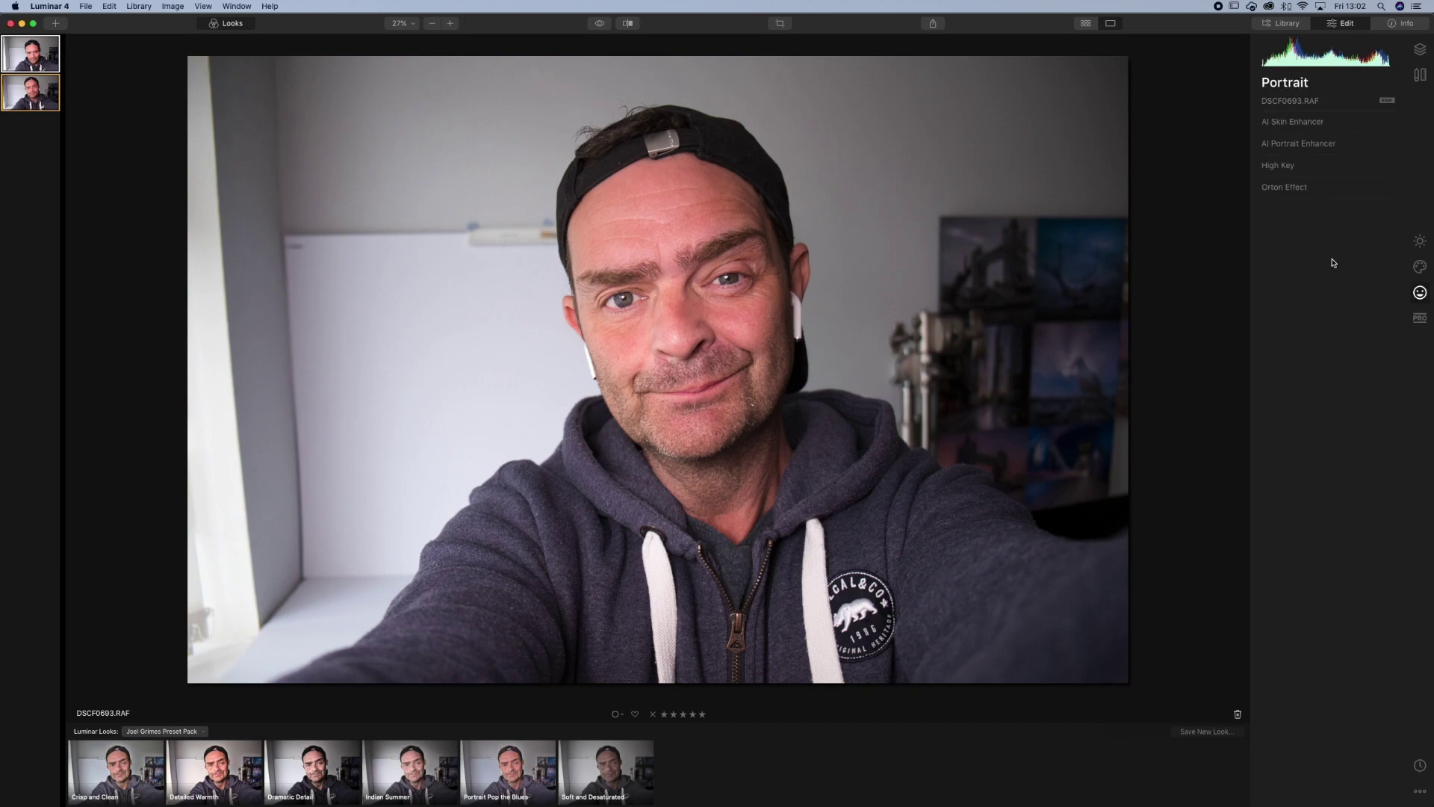
pyautogui.click(1393, 123)
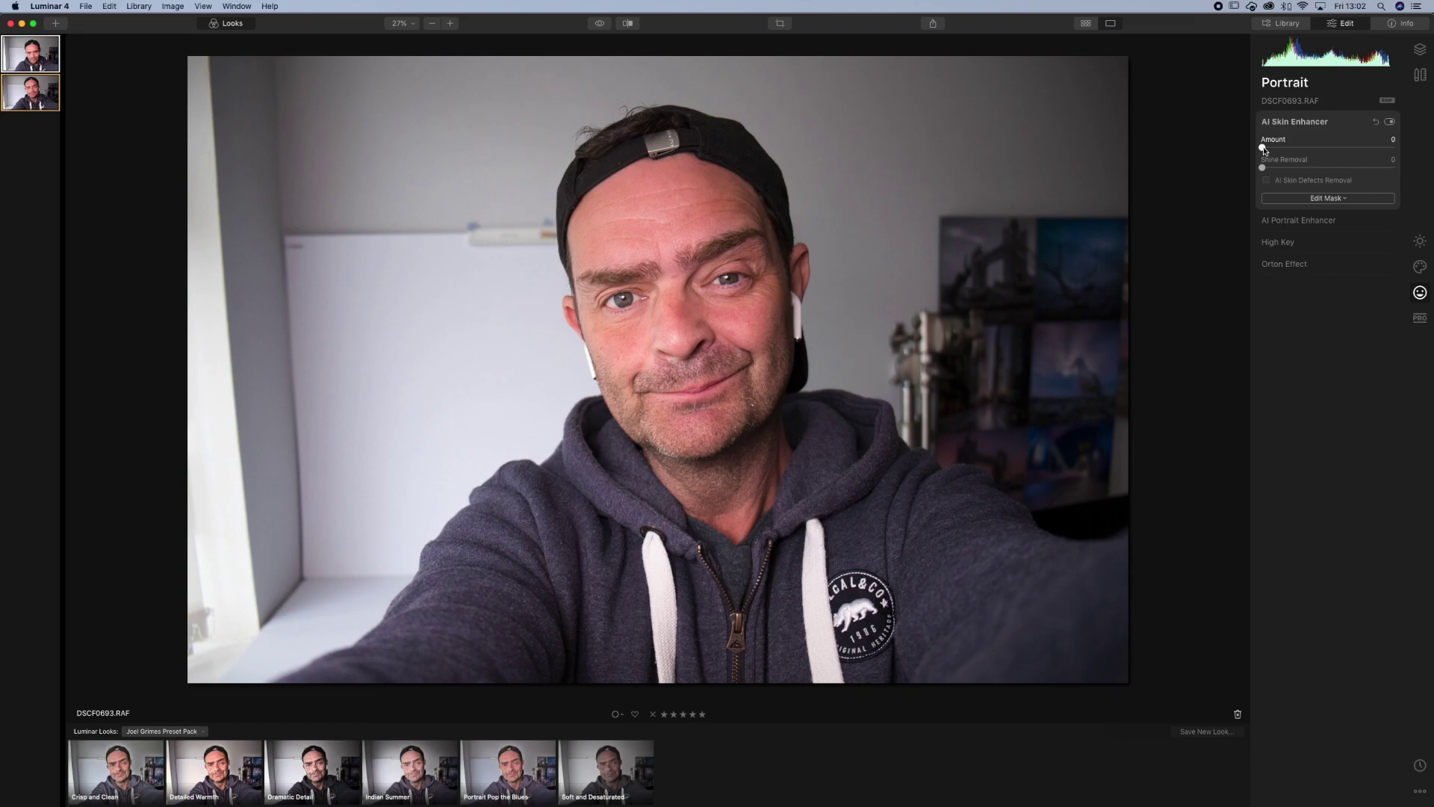
pyautogui.moveTo(1268, 149); pyautogui.dragTo(1394, 149)
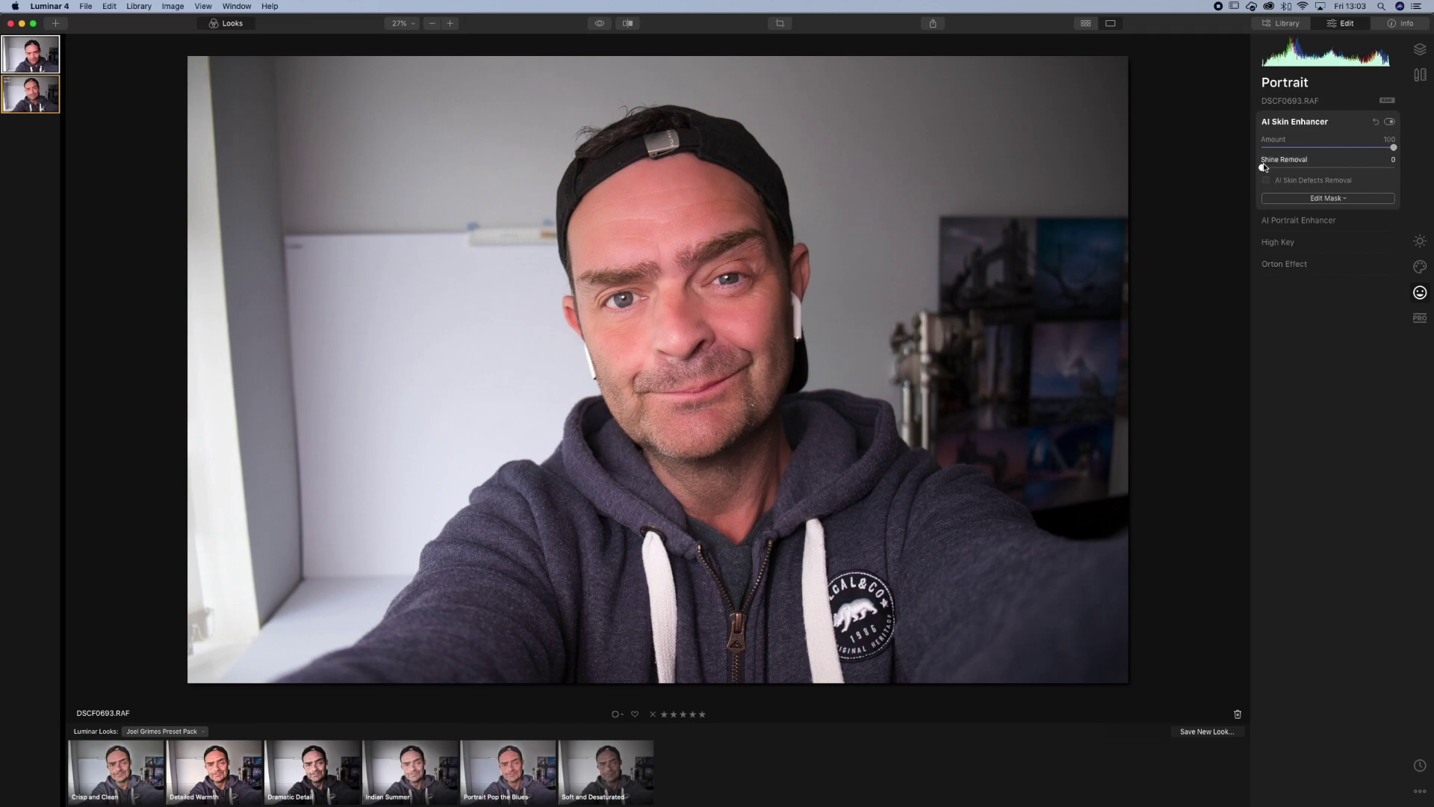
pyautogui.moveTo(1263, 168); pyautogui.dragTo(1402, 170)
# Try Face Light at 97 in the AI Portrait Enhancer, and return it to 0.
pyautogui.click(1310, 222)
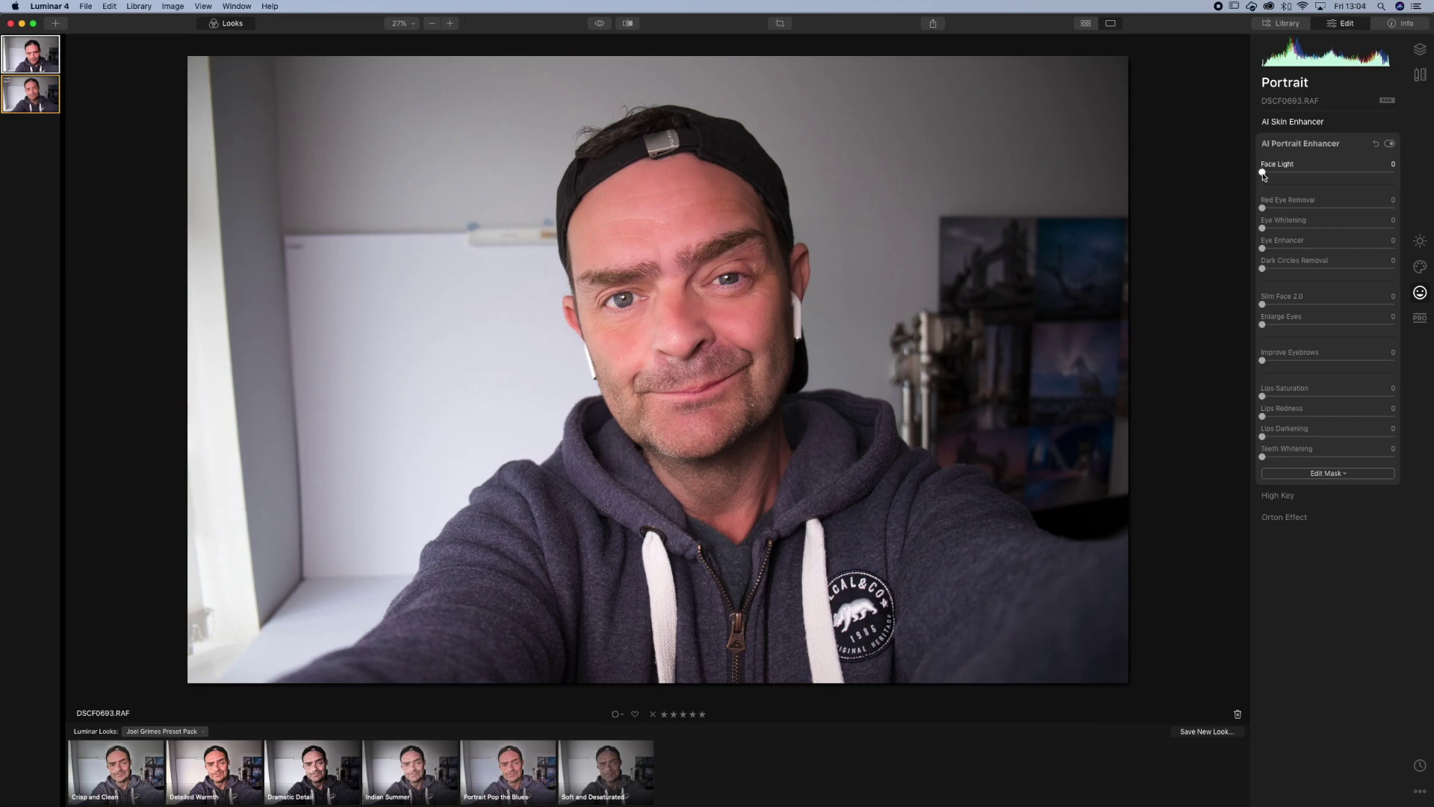
pyautogui.moveTo(1262, 173); pyautogui.dragTo(1391, 180)
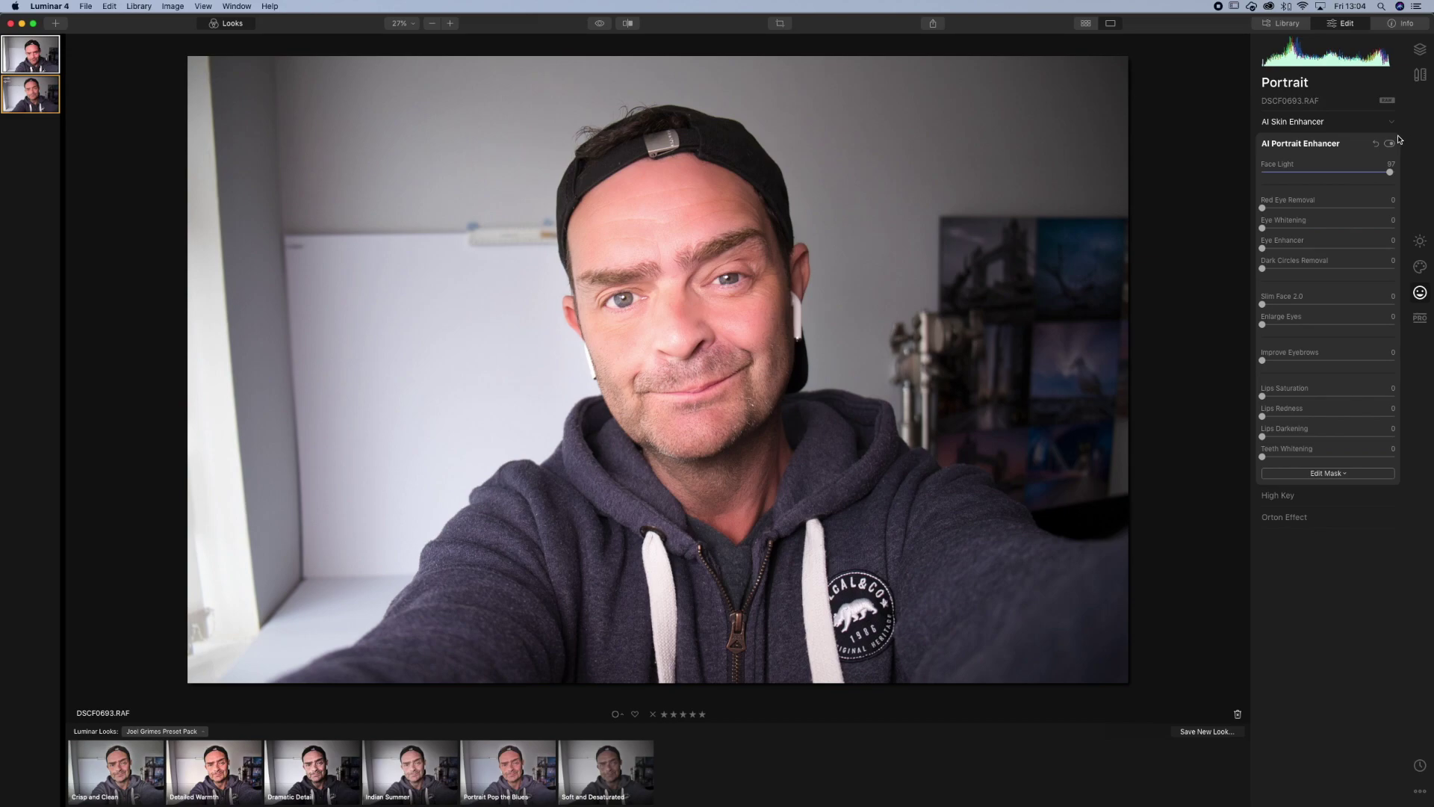
pyautogui.moveTo(1391, 173); pyautogui.dragTo(1226, 192)
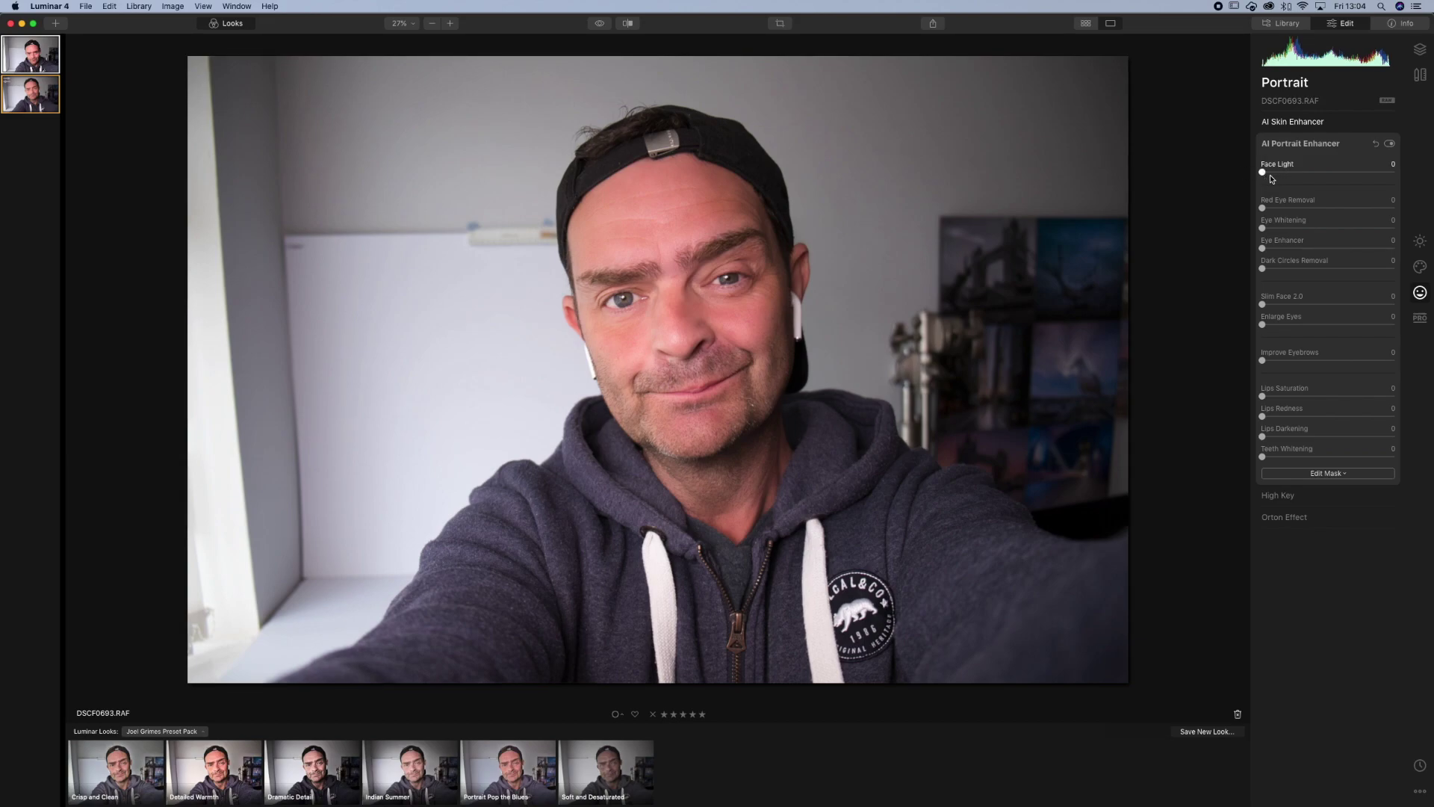
# Set Eye Whitening to 25, try Eye Enhancer at 100 against the original photo, and reduce it to 31.
pyautogui.moveTo(1263, 229); pyautogui.dragTo(1282, 235)
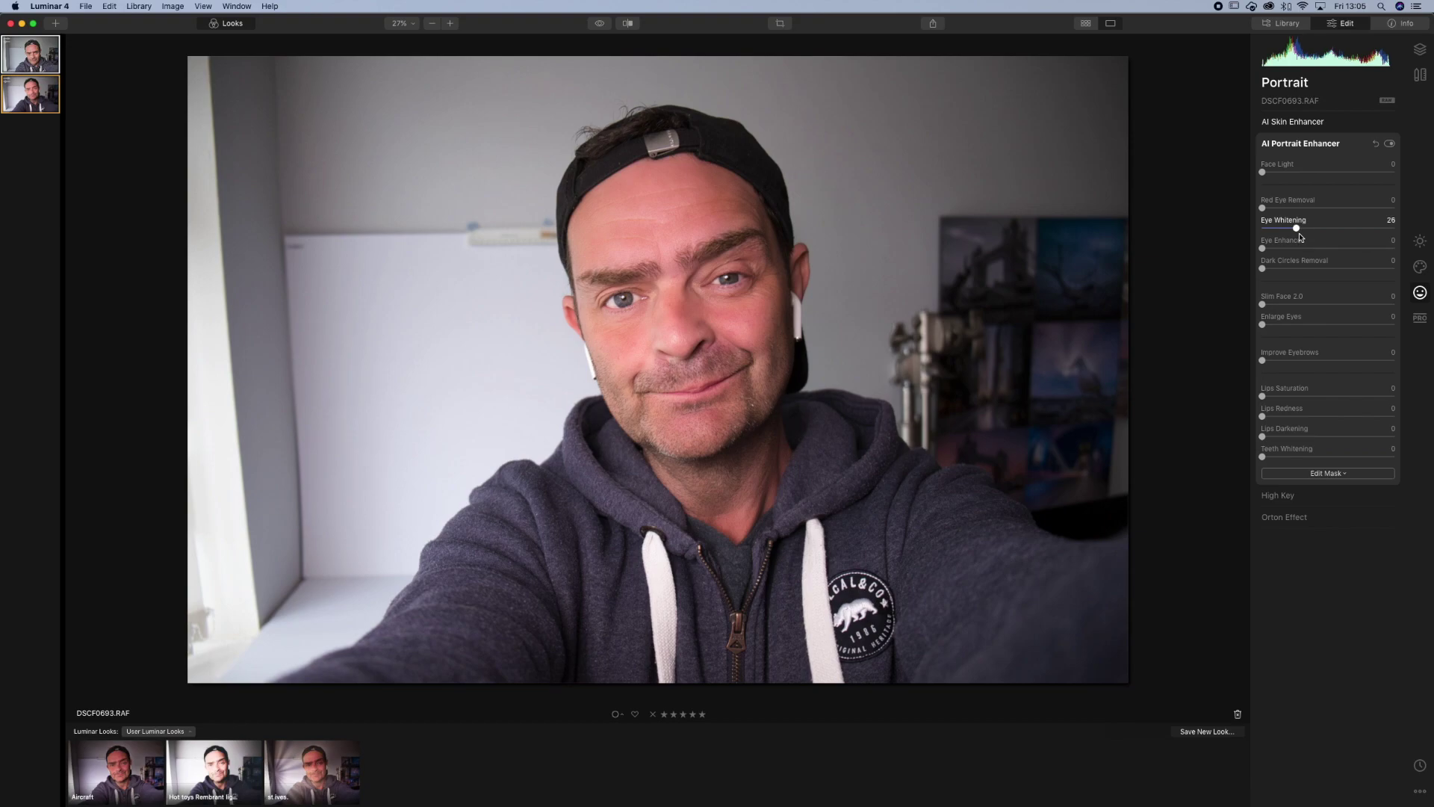
pyautogui.moveTo(1302, 237); pyautogui.dragTo(1299, 238)
pyautogui.click(722, 278)
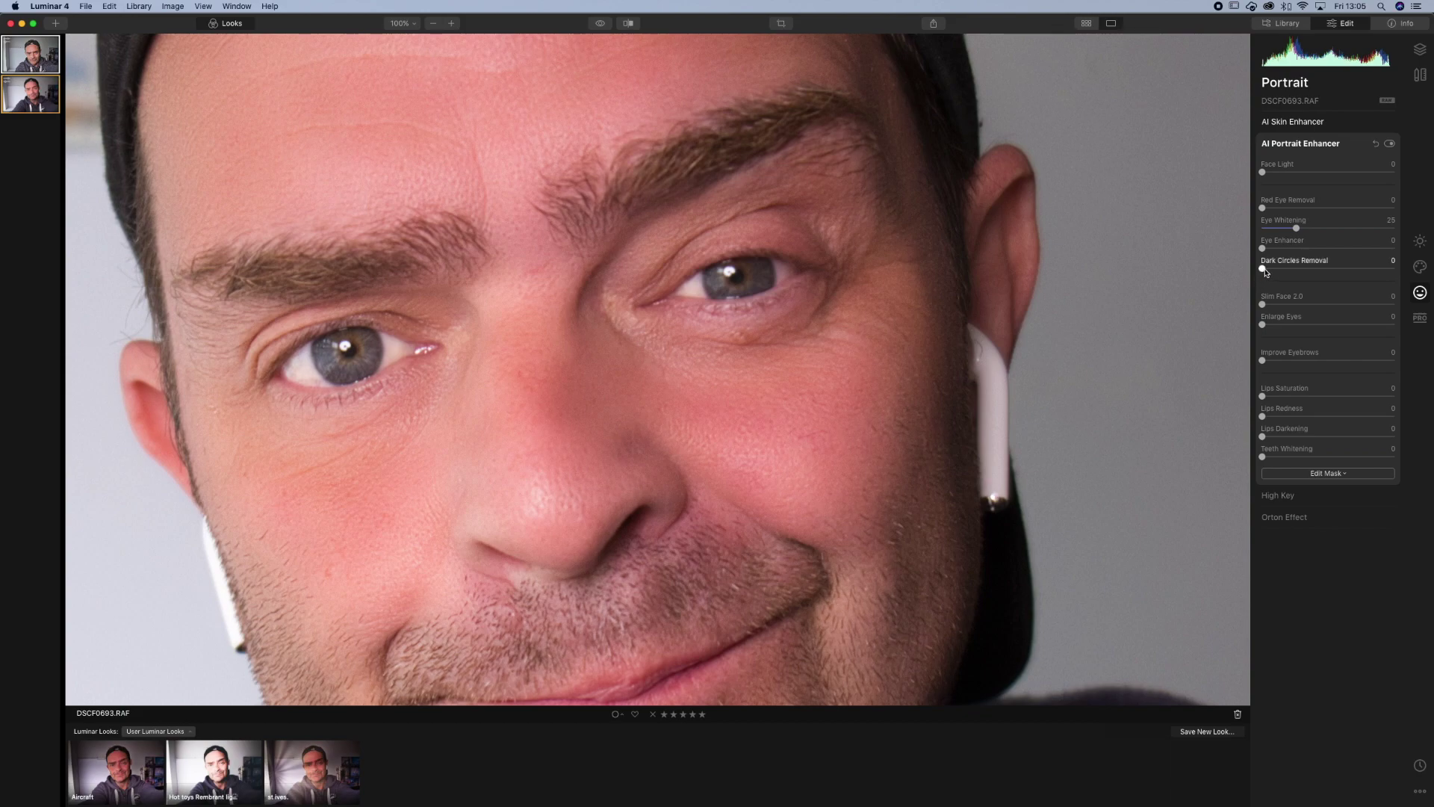
pyautogui.moveTo(1263, 250); pyautogui.dragTo(1396, 255)
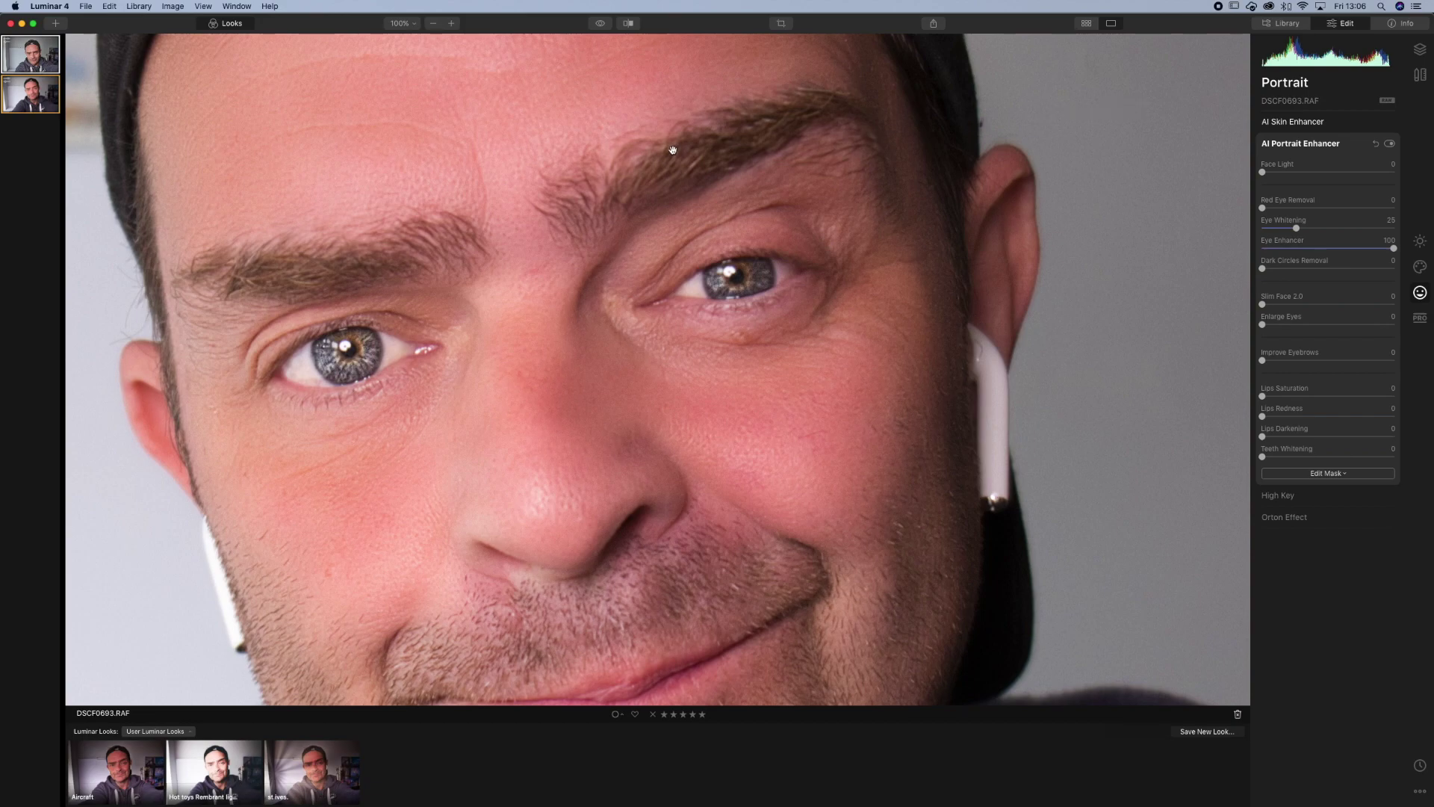
pyautogui.click(599, 26)
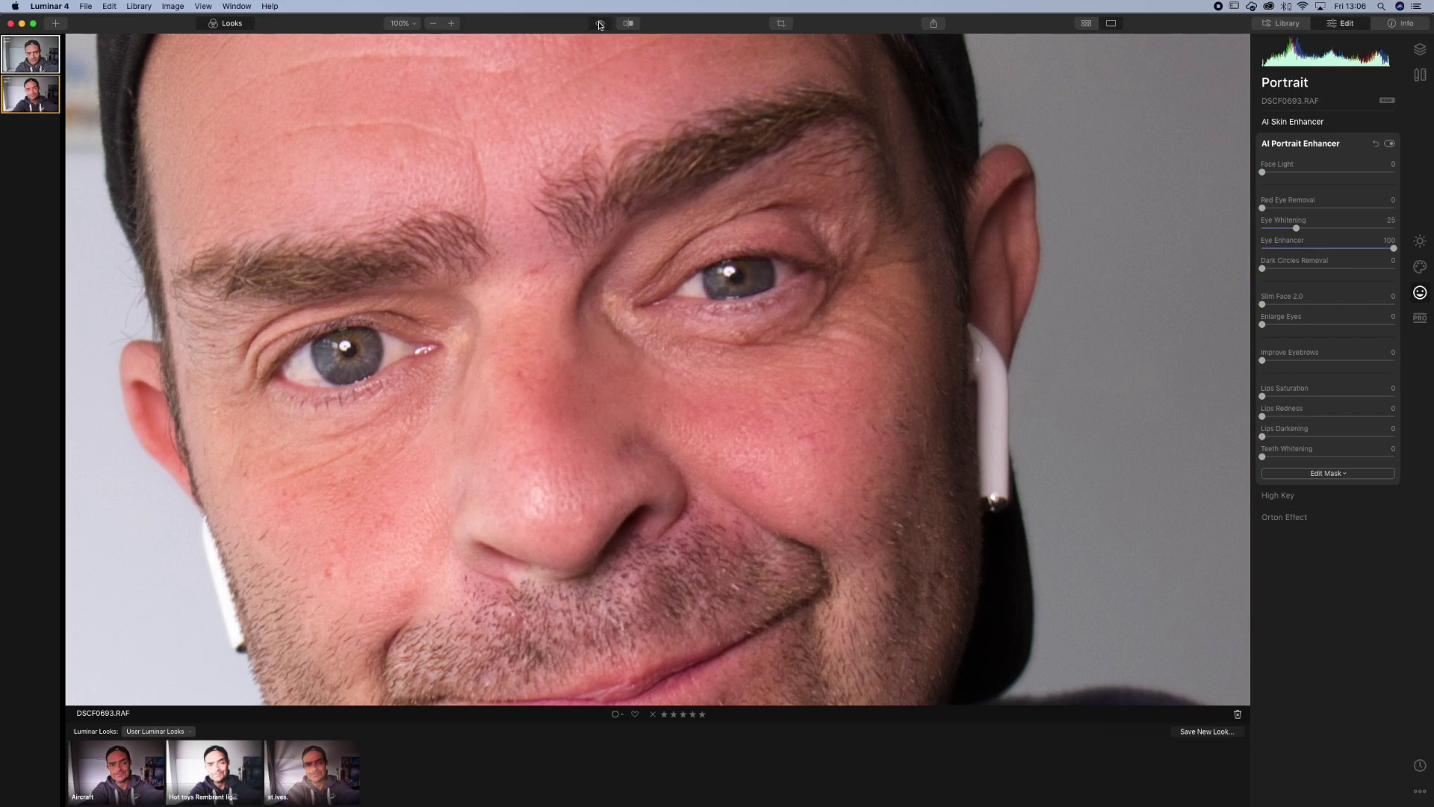
pyautogui.click(599, 25)
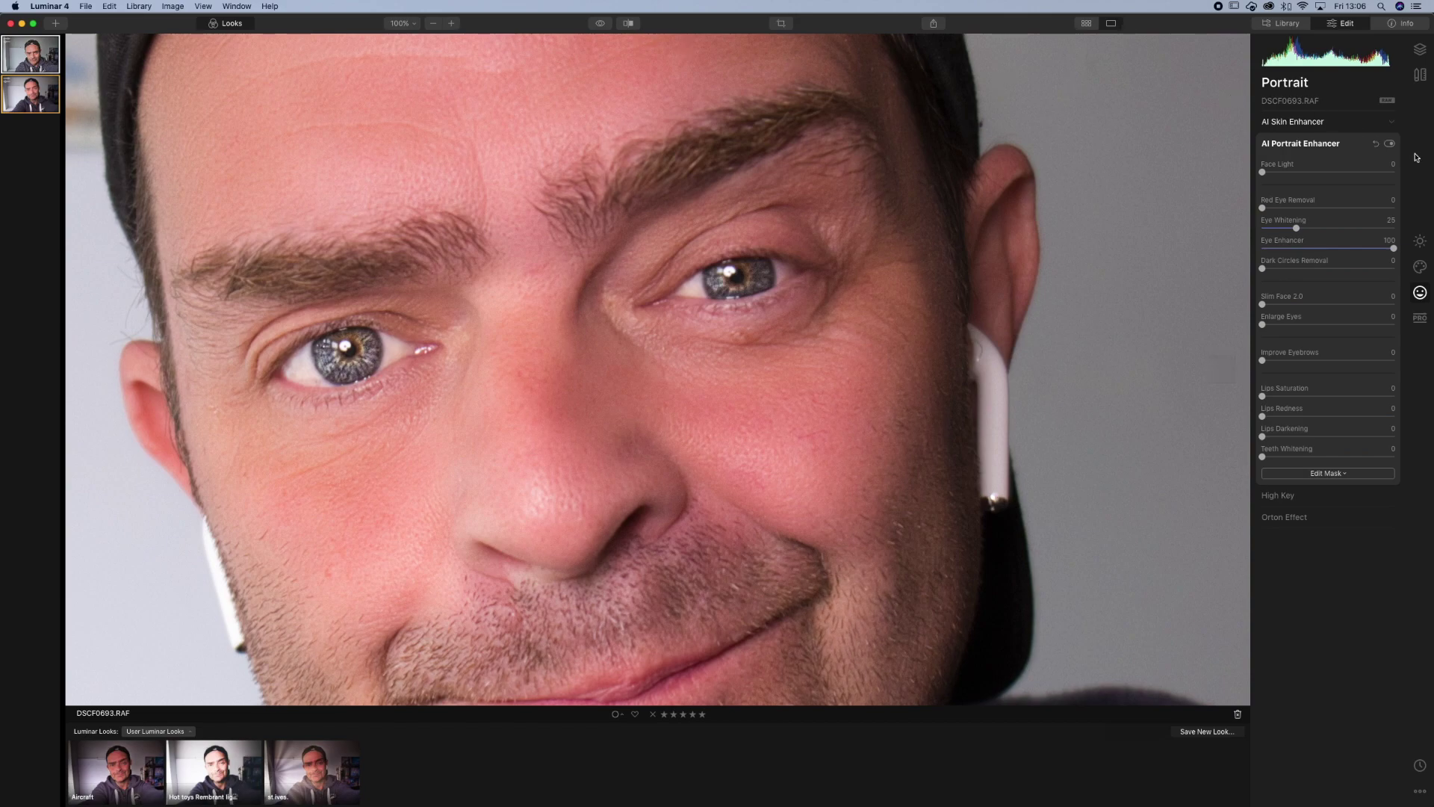
pyautogui.moveTo(1394, 249); pyautogui.dragTo(1302, 252)
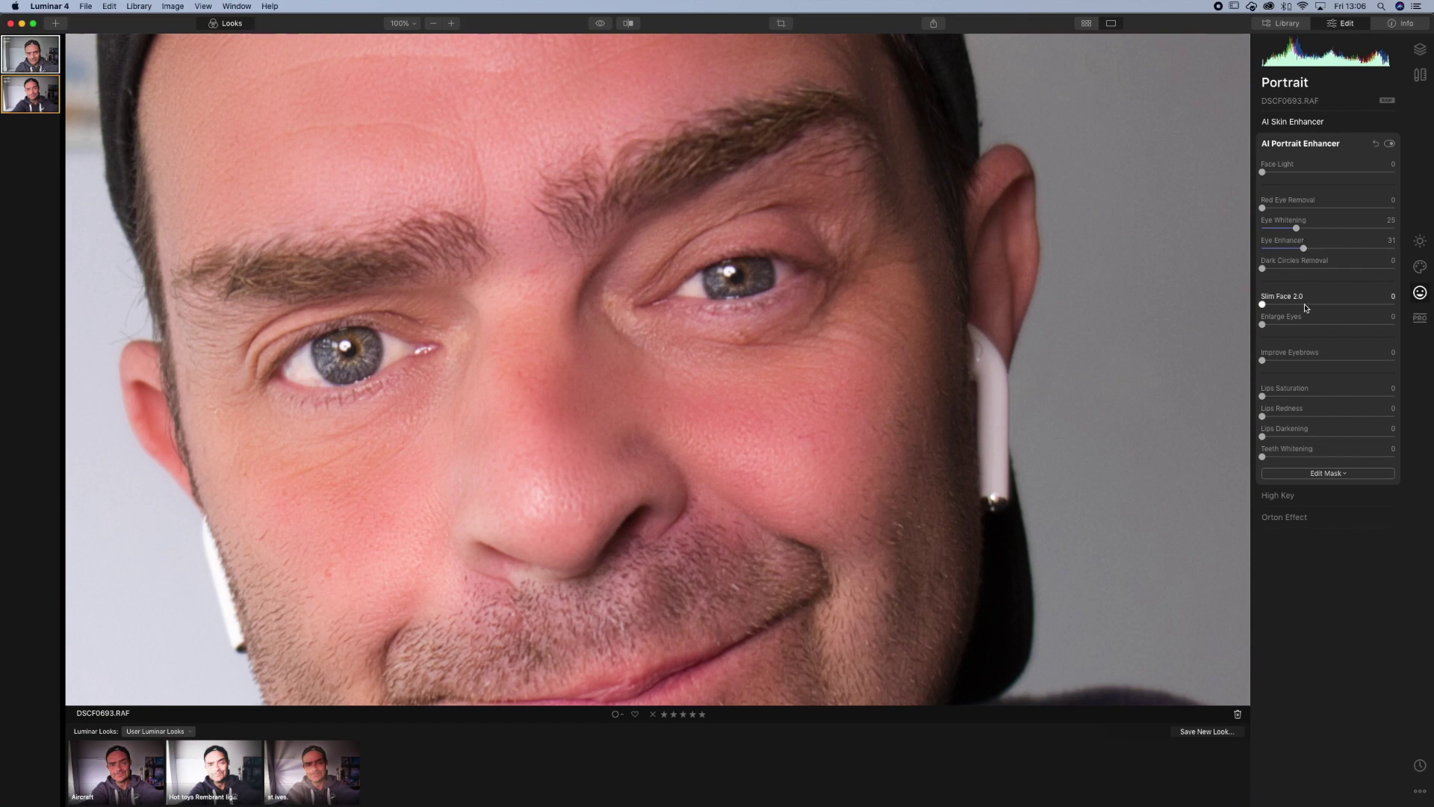
# Try Slim Face 2.0 at 100 and compare the result with the original photo.
pyautogui.moveTo(1005, 278); pyautogui.dragTo(883, 209)
pyautogui.rightClick(883, 208)
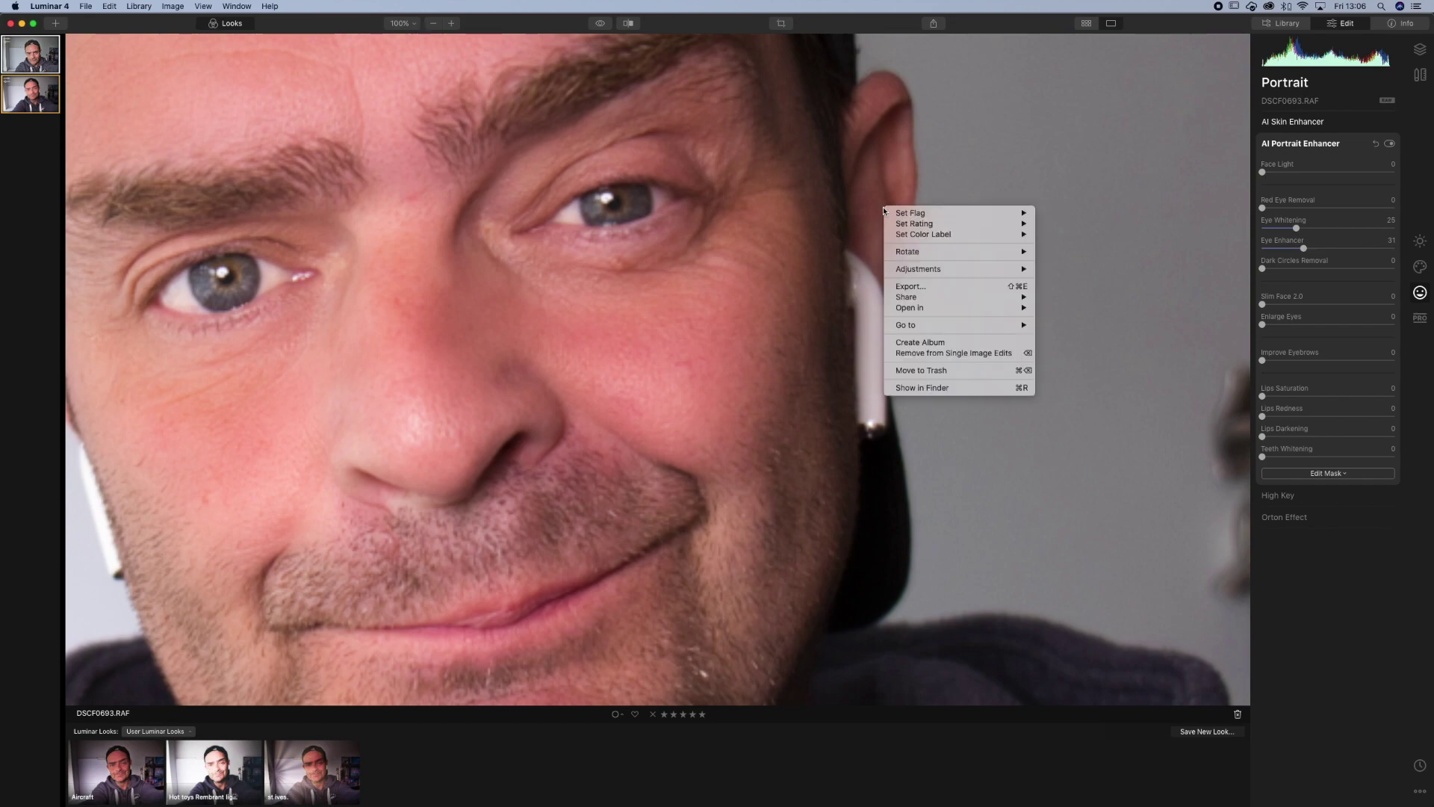
pyautogui.click(884, 178)
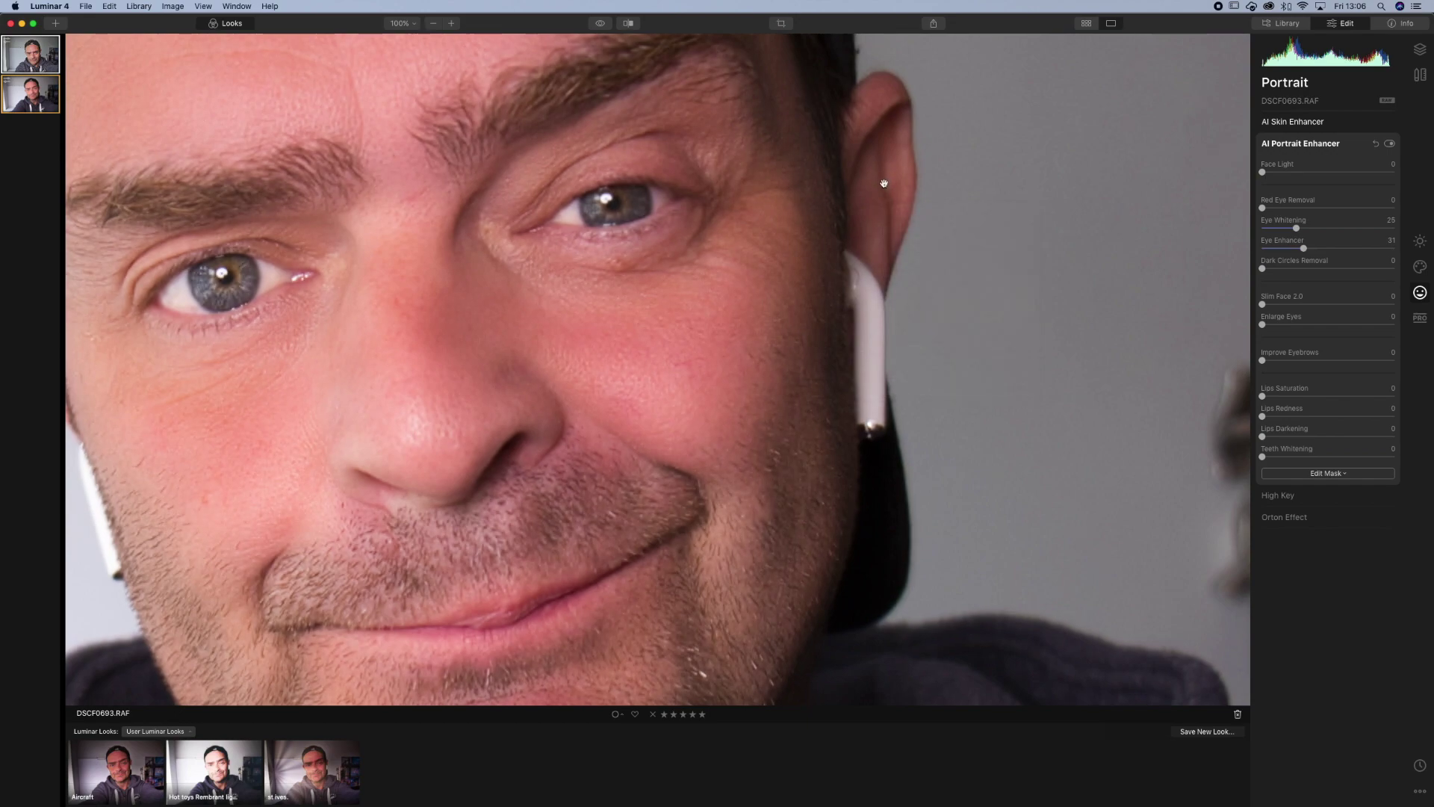
pyautogui.click(883, 183)
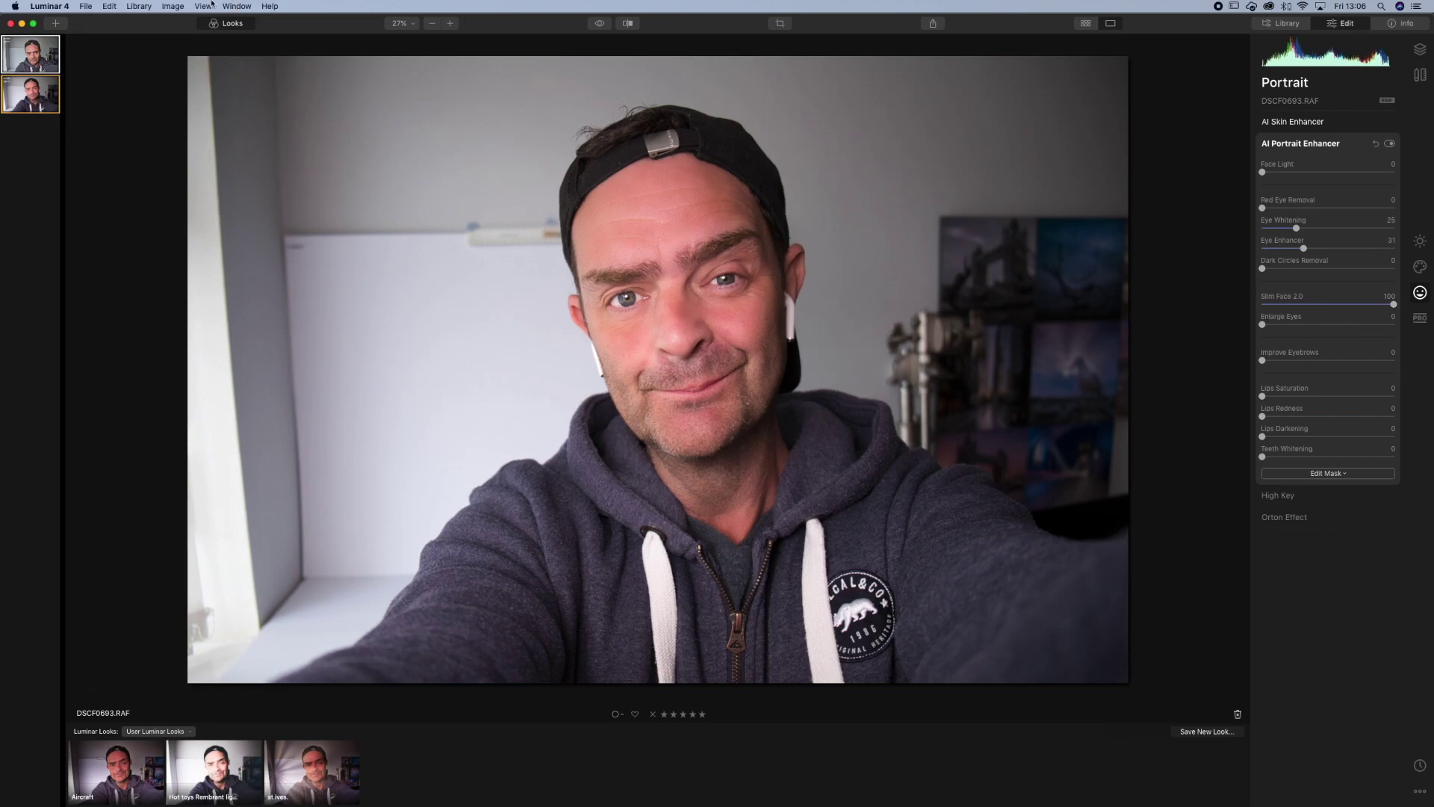
pyautogui.click(598, 24)
pyautogui.click(599, 24)
# Set Enlarge Eyes to 39 and Slim Face 2.0 to 60.
pyautogui.moveTo(1264, 326); pyautogui.dragTo(1390, 325)
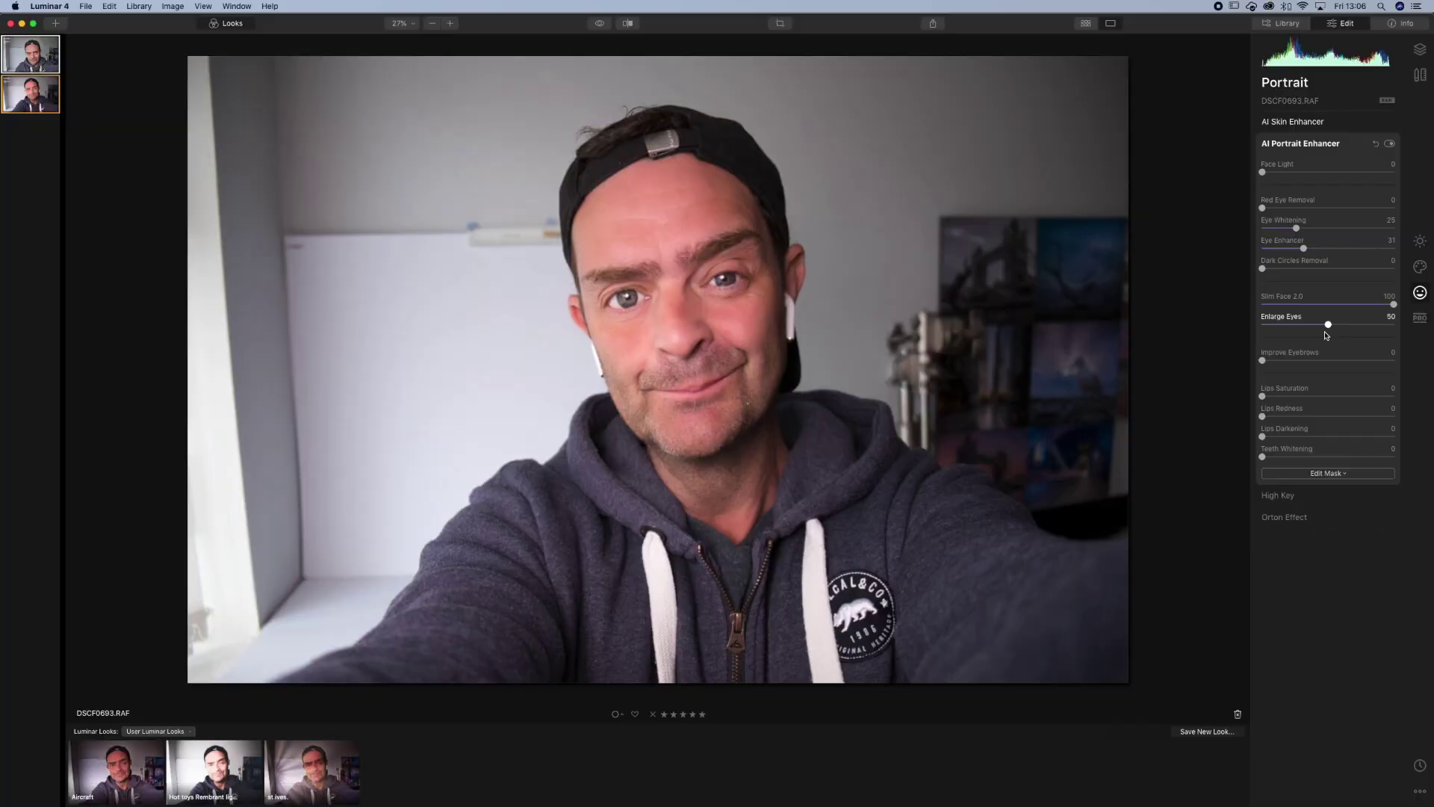
pyautogui.moveTo(1326, 335); pyautogui.dragTo(1311, 334)
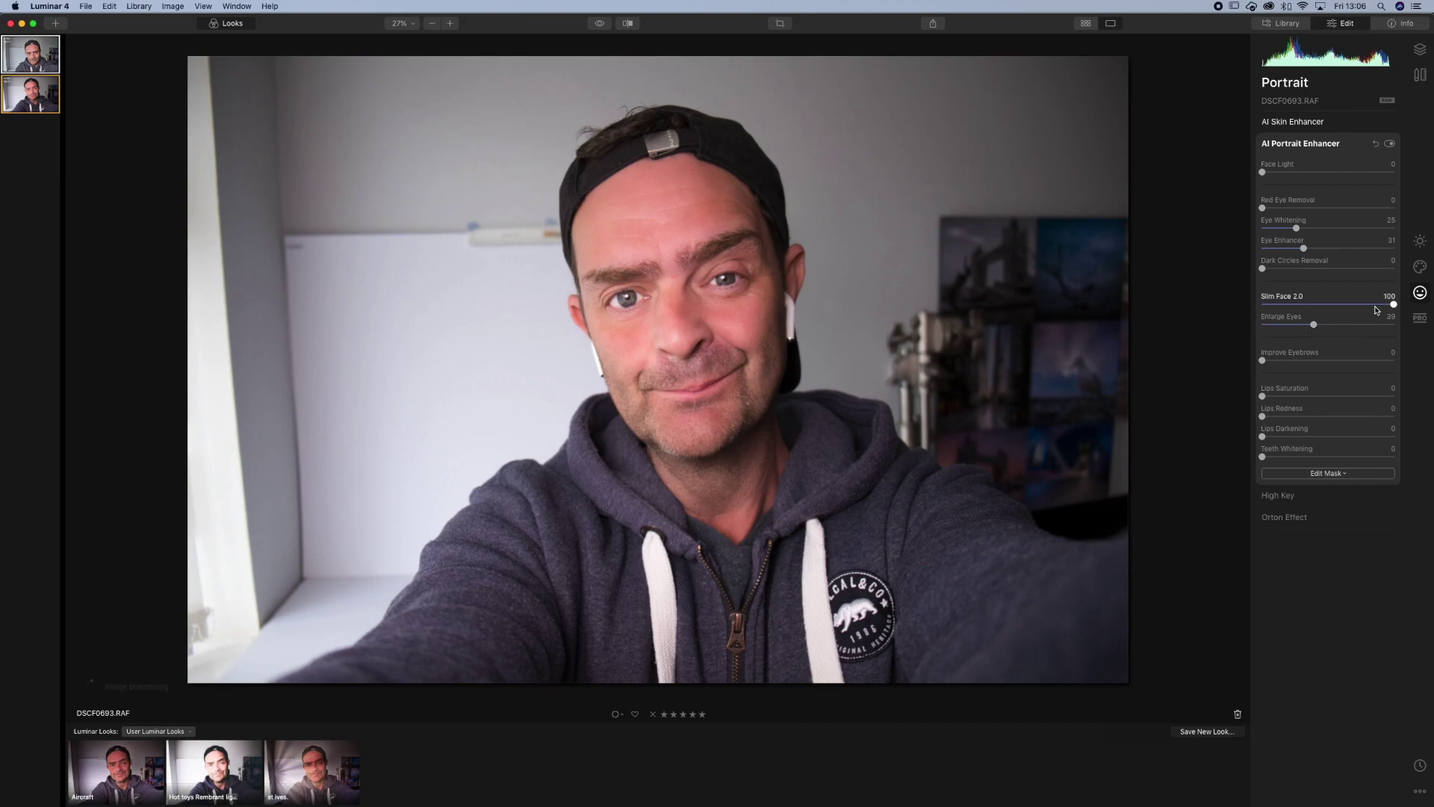
pyautogui.moveTo(1393, 305); pyautogui.dragTo(1342, 306)
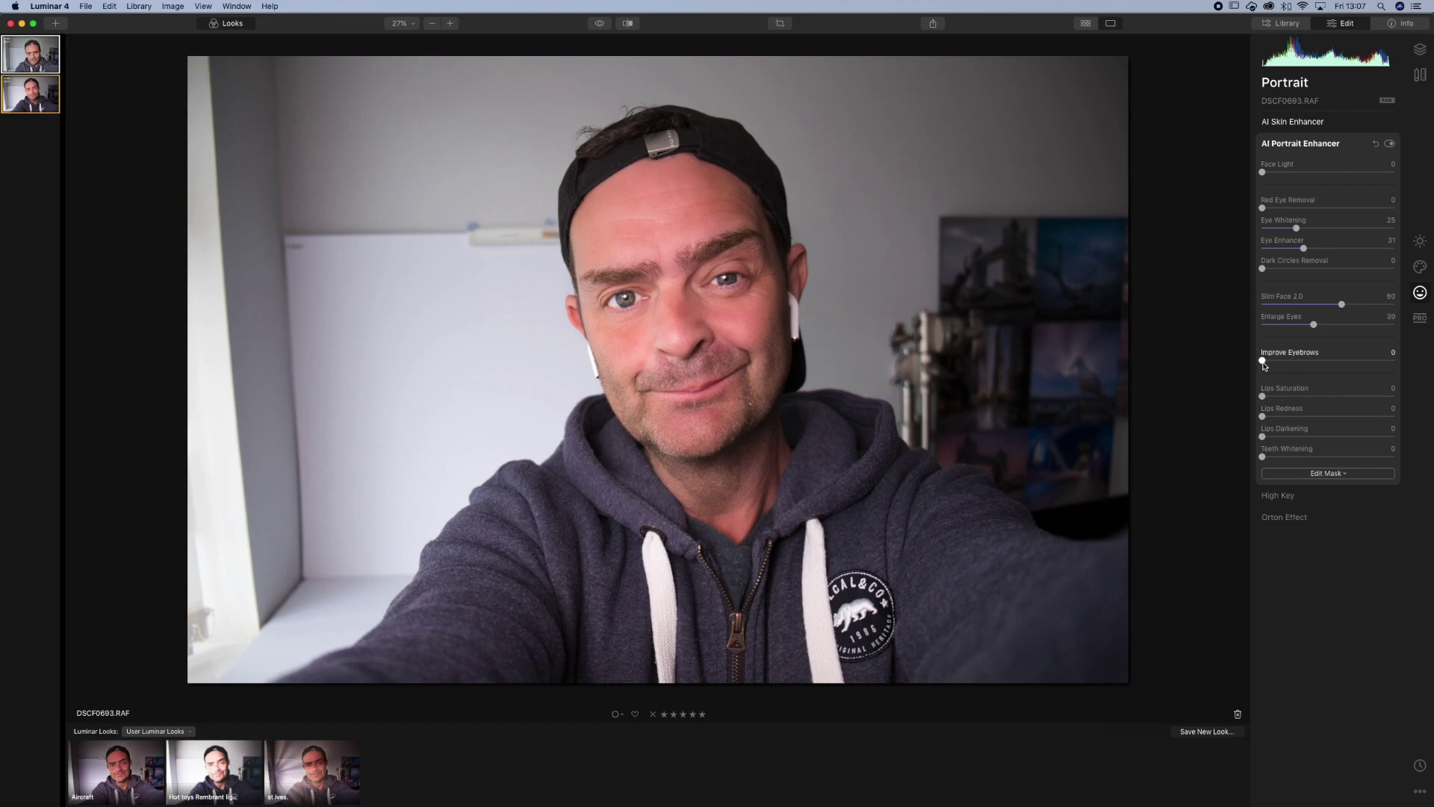
# Set Improve Eyebrows to 35, and try Lips Saturation and Lips Redness at 100 before returning both to 0.
pyautogui.moveTo(1267, 366); pyautogui.dragTo(1408, 376)
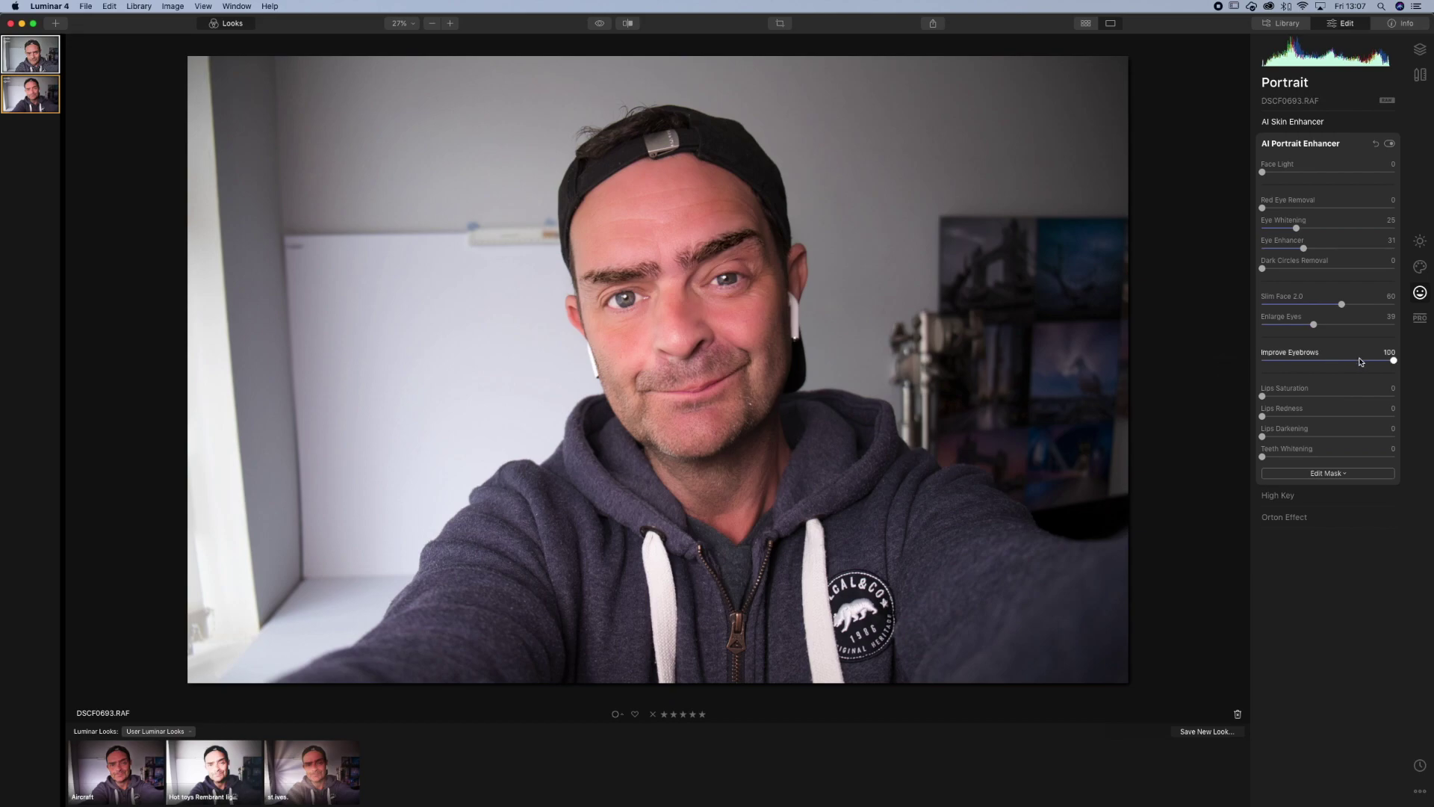
pyautogui.moveTo(1393, 364); pyautogui.dragTo(1306, 366)
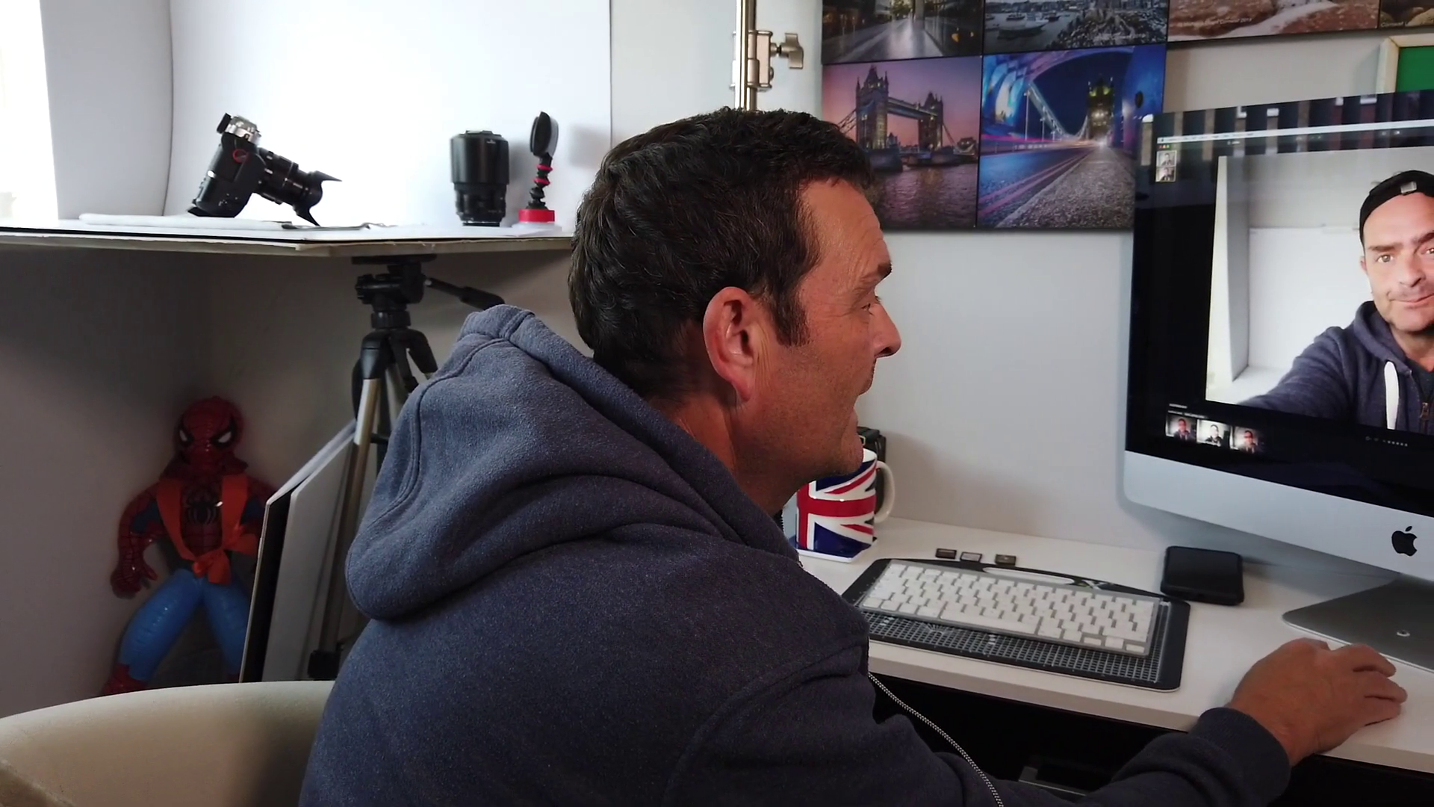
pyautogui.moveTo(1360, 416); pyautogui.dragTo(1394, 416)
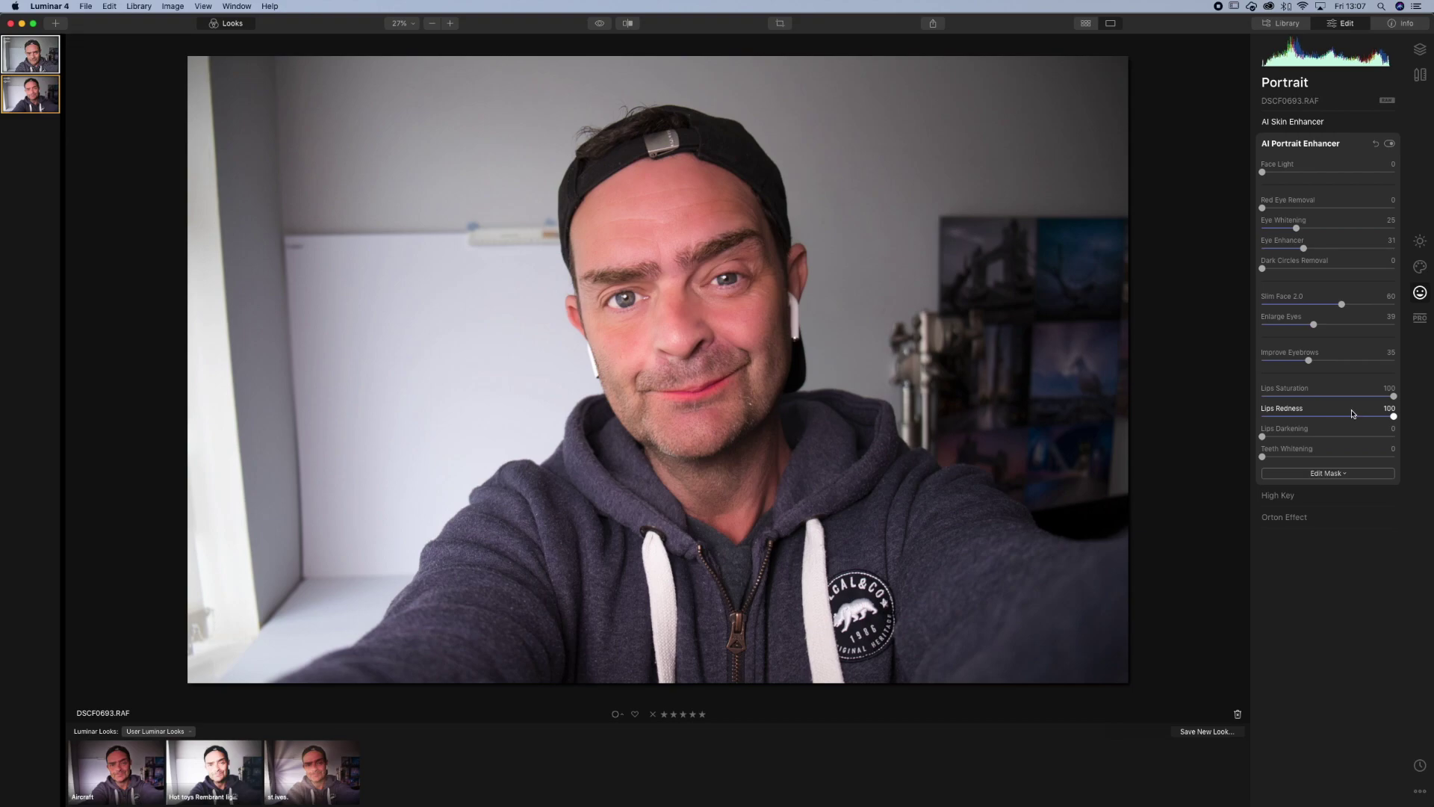
pyautogui.moveTo(1394, 418); pyautogui.dragTo(1238, 415)
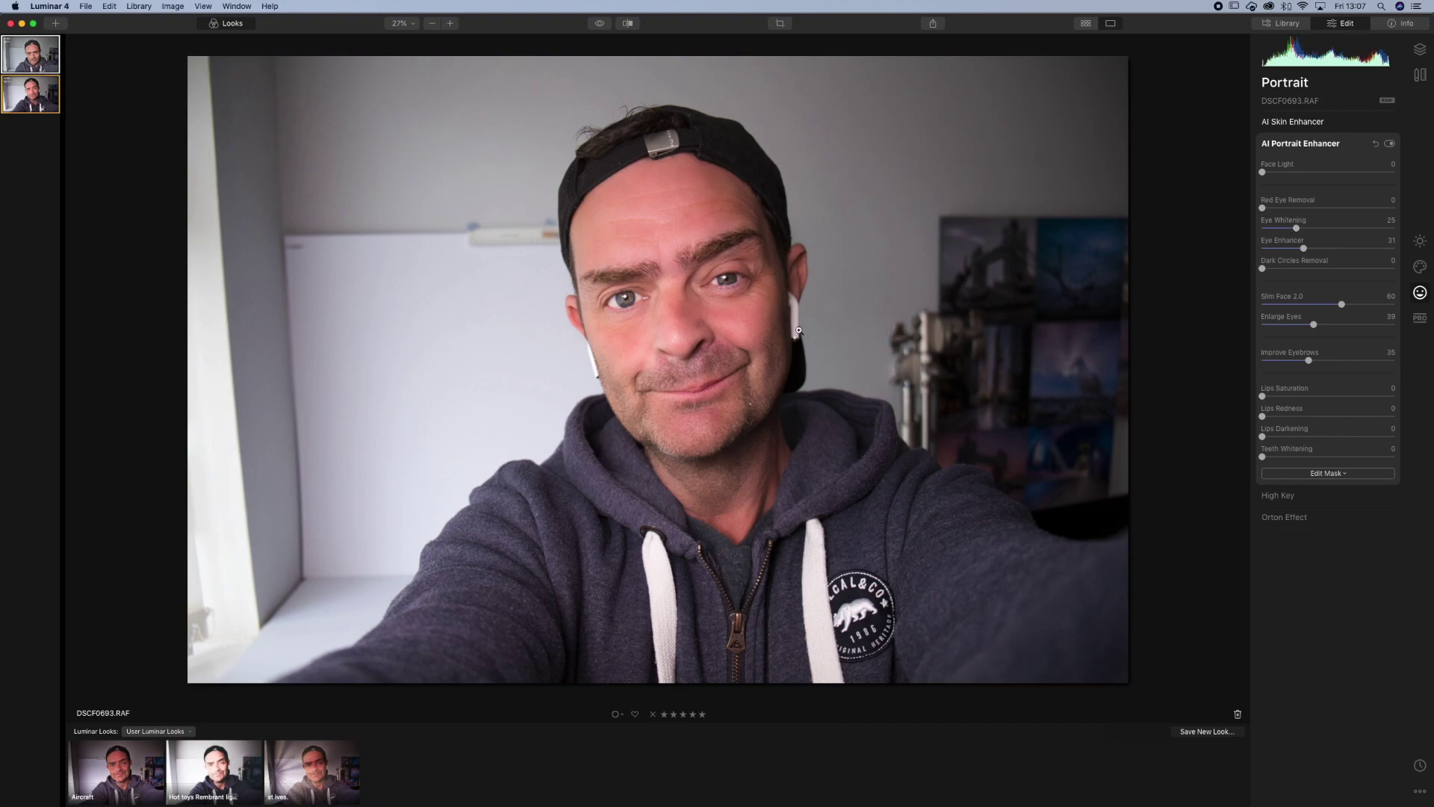
# Reduce Eye Whitening to 14 and Eye Enhancer to 17, and set the AI Skin Enhancer Amount to 40.
pyautogui.click(710, 277)
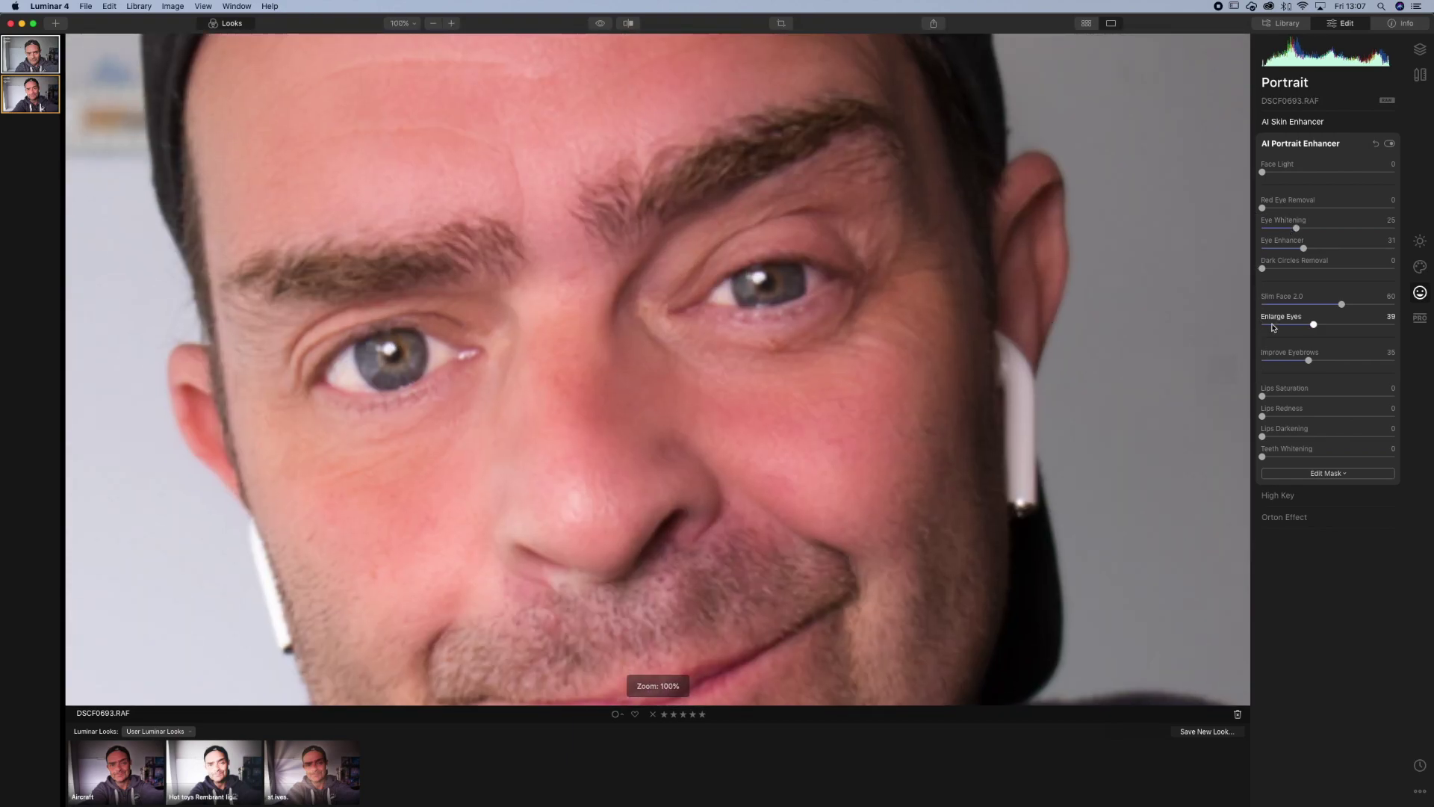
pyautogui.moveTo(1294, 228); pyautogui.dragTo(1285, 230)
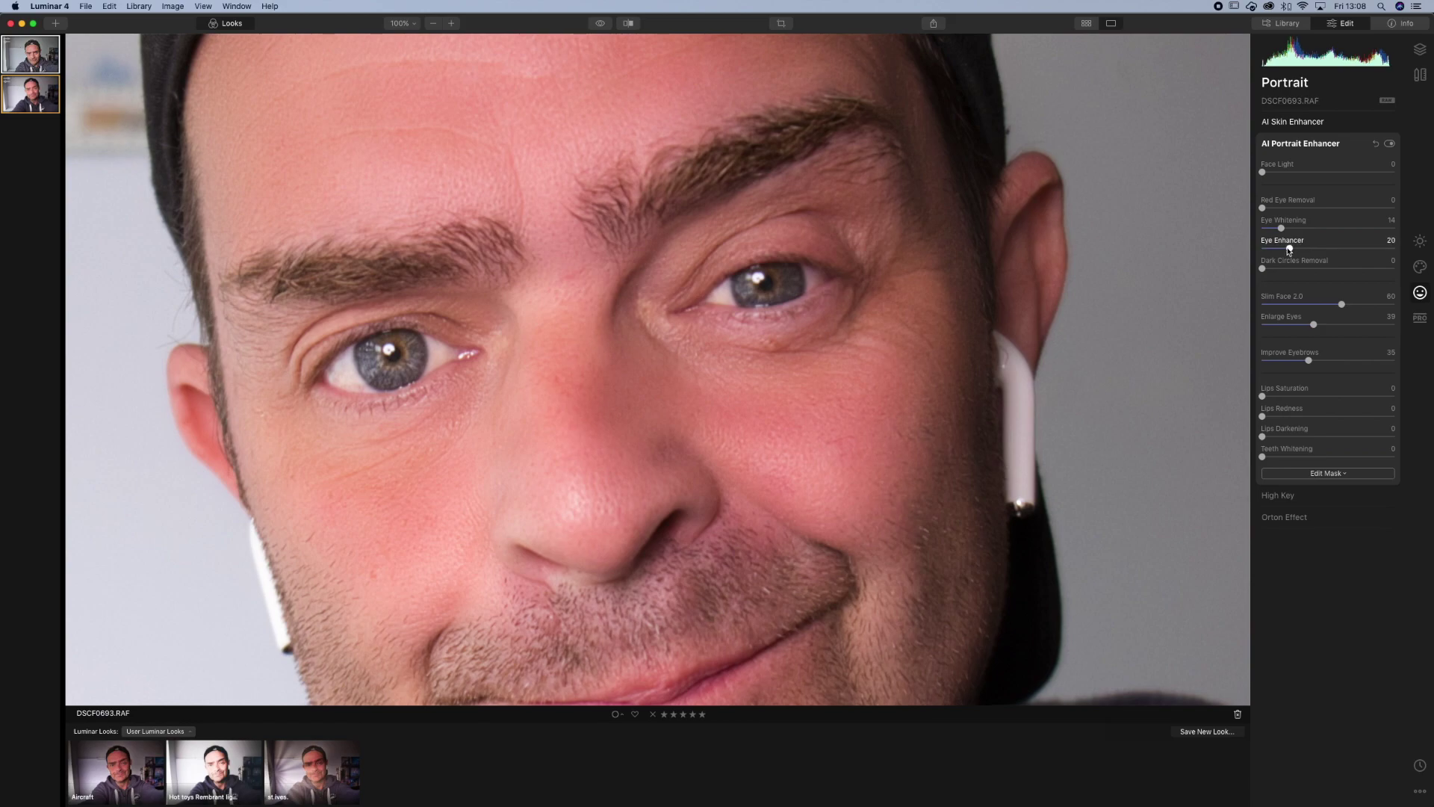
pyautogui.click(1296, 126)
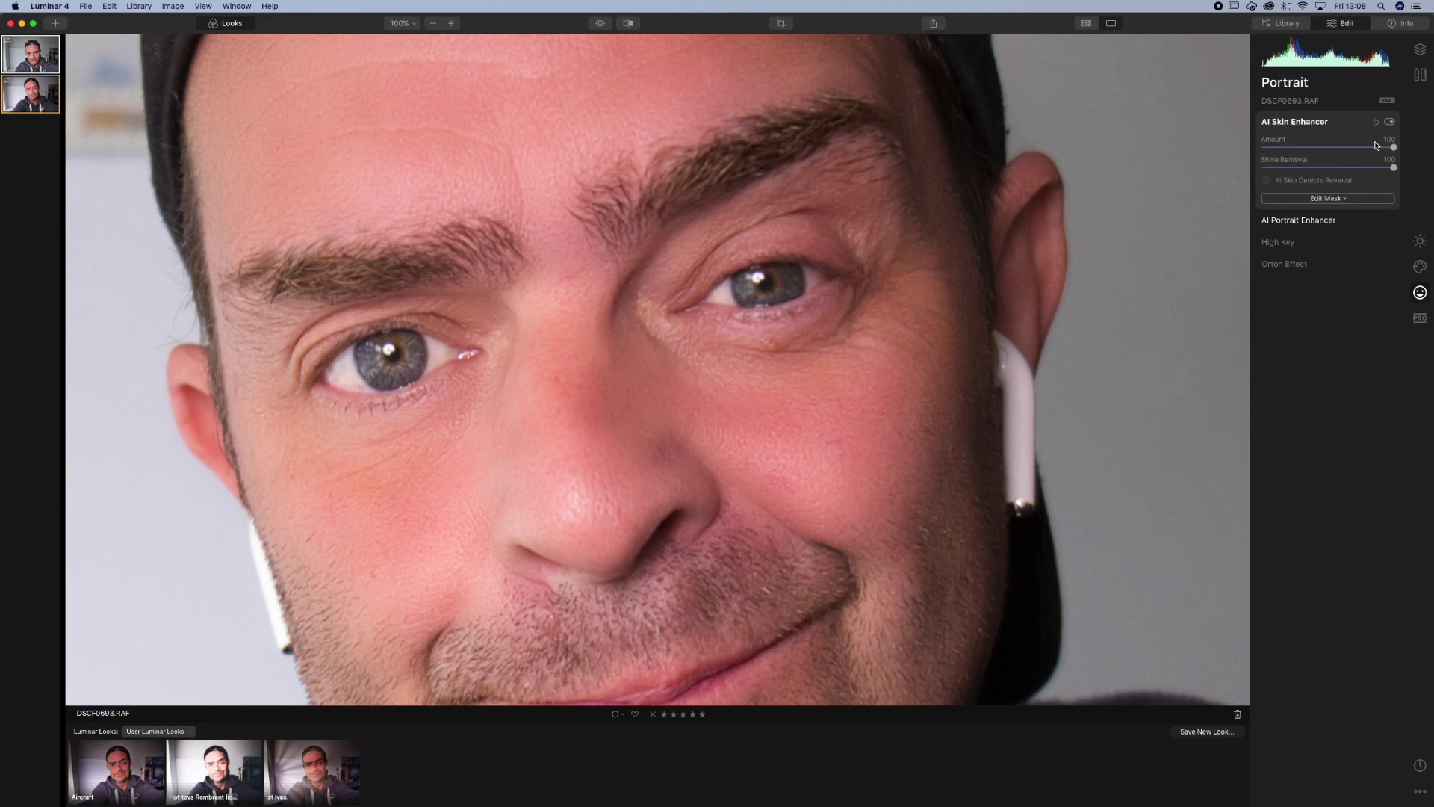
pyautogui.moveTo(1393, 148); pyautogui.dragTo(1309, 150)
pyautogui.click(866, 284)
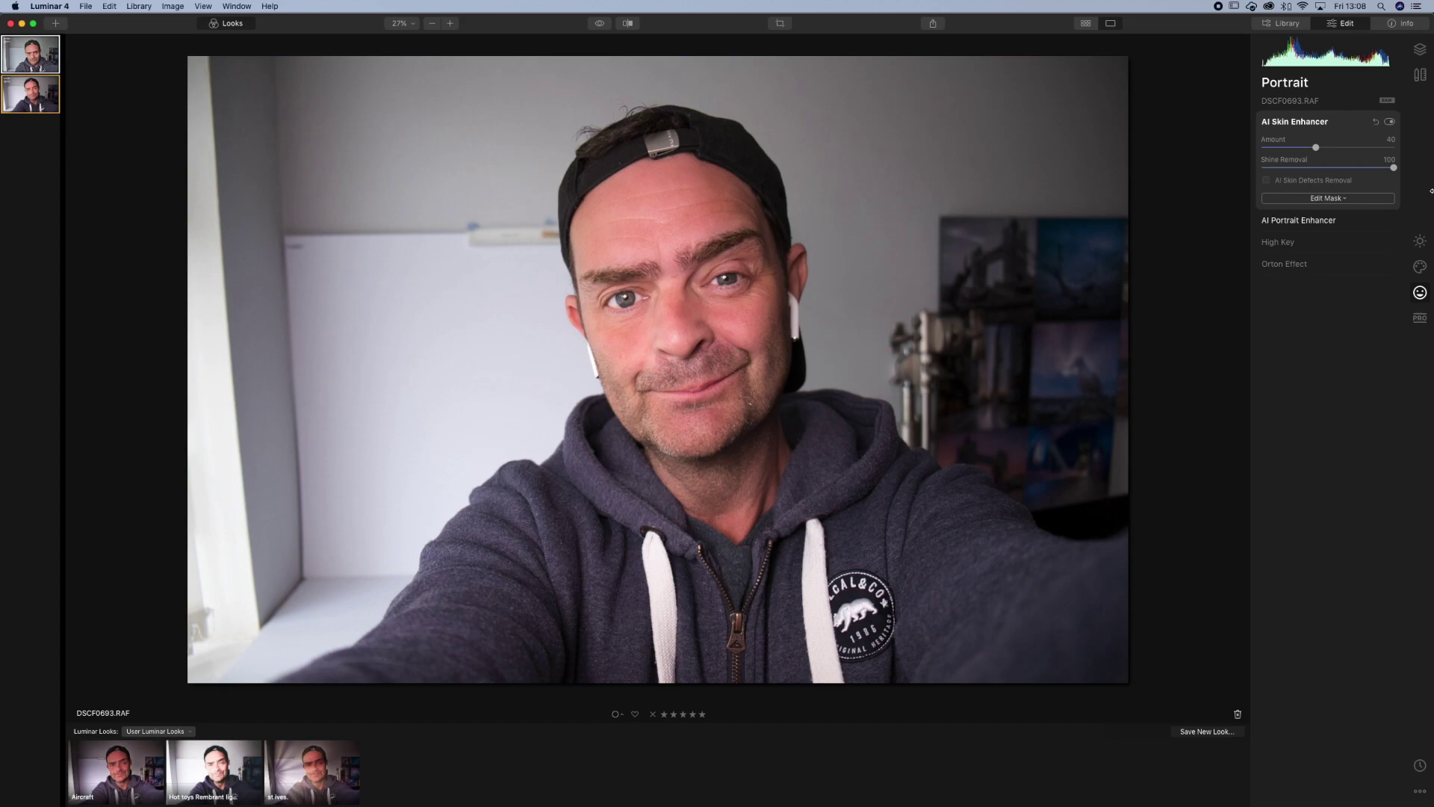
pyautogui.click(1322, 220)
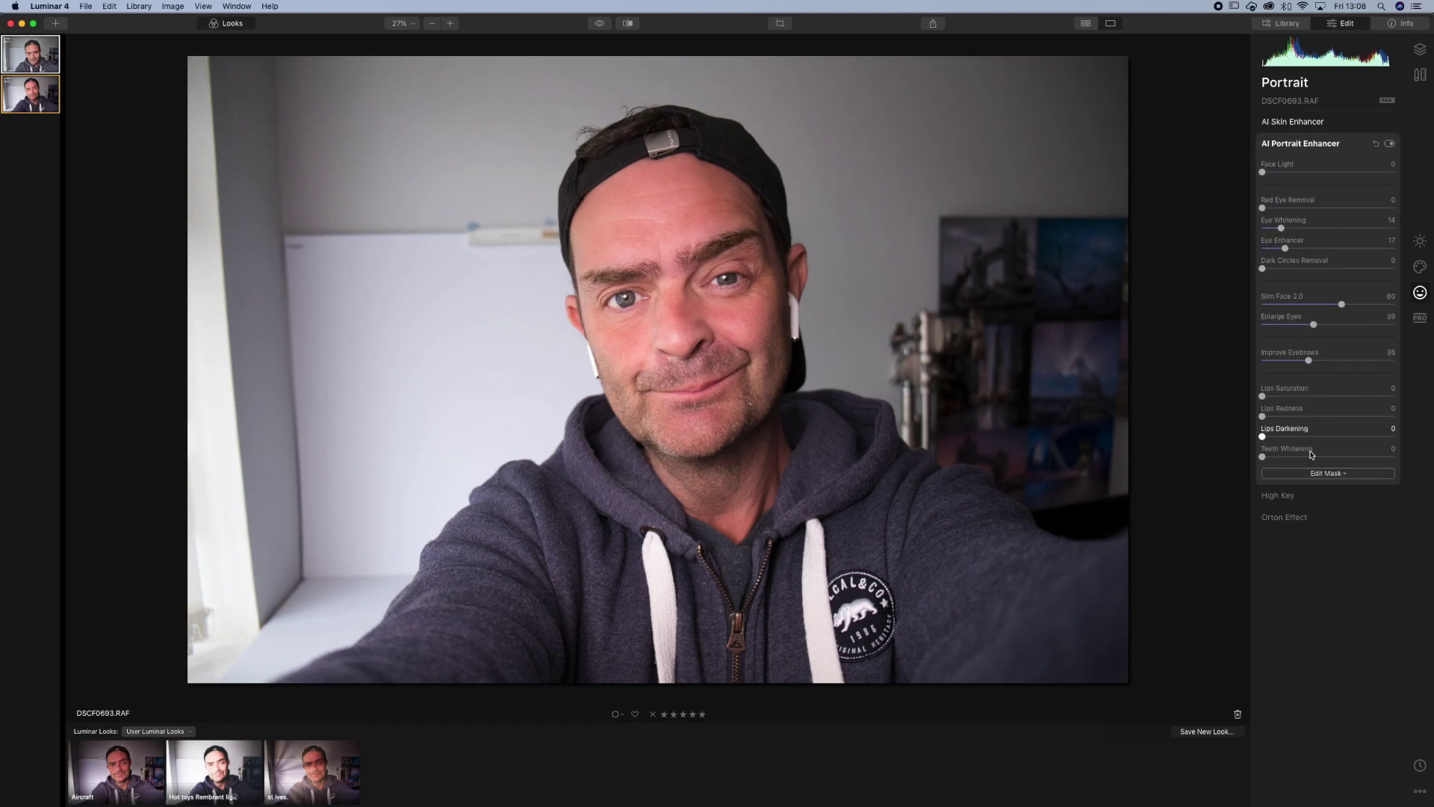
# Try High Key with Amount 72, Standard High Key 28 and Dynamic High Key 28, and switch the effect off.
pyautogui.click(1298, 496)
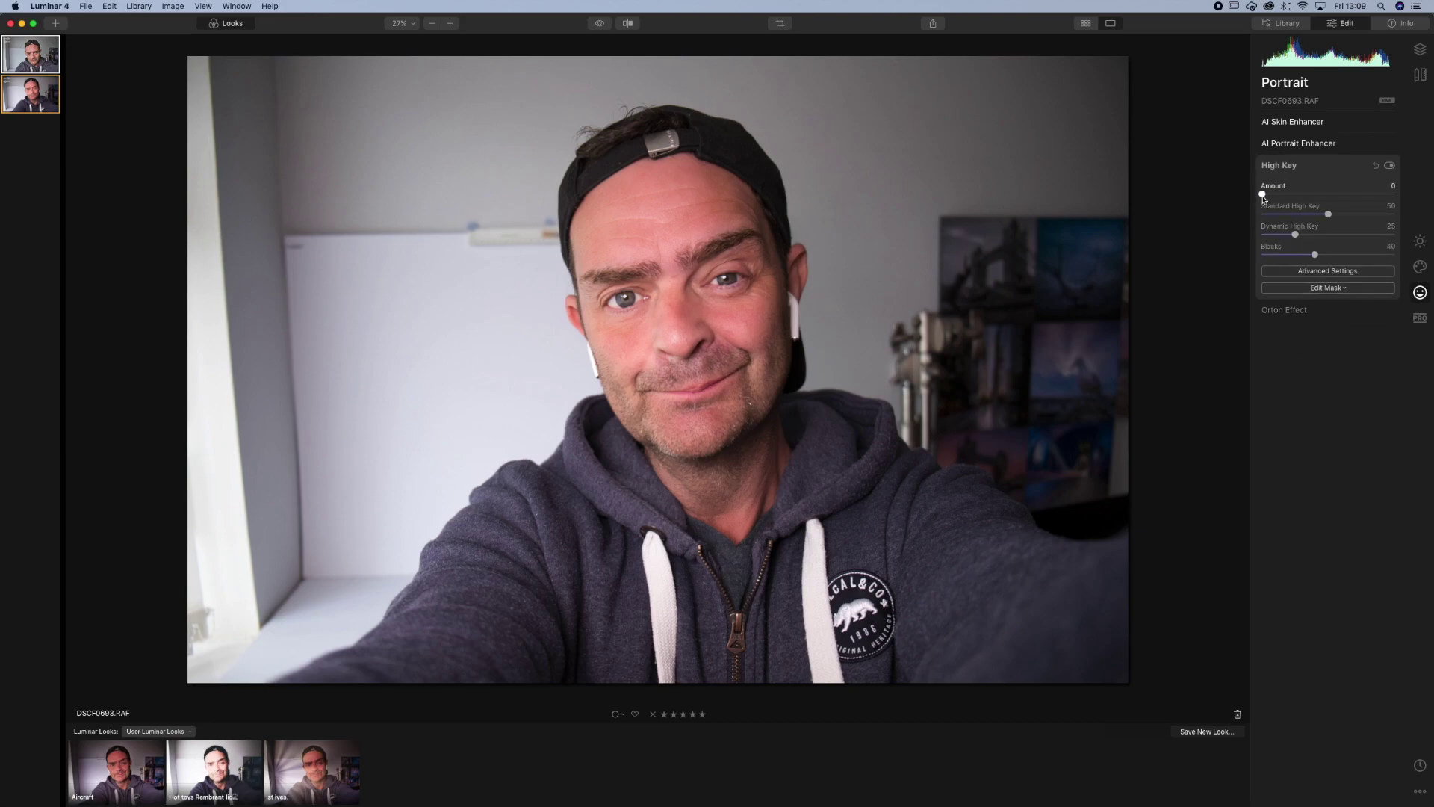
pyautogui.moveTo(1263, 195); pyautogui.dragTo(1404, 200)
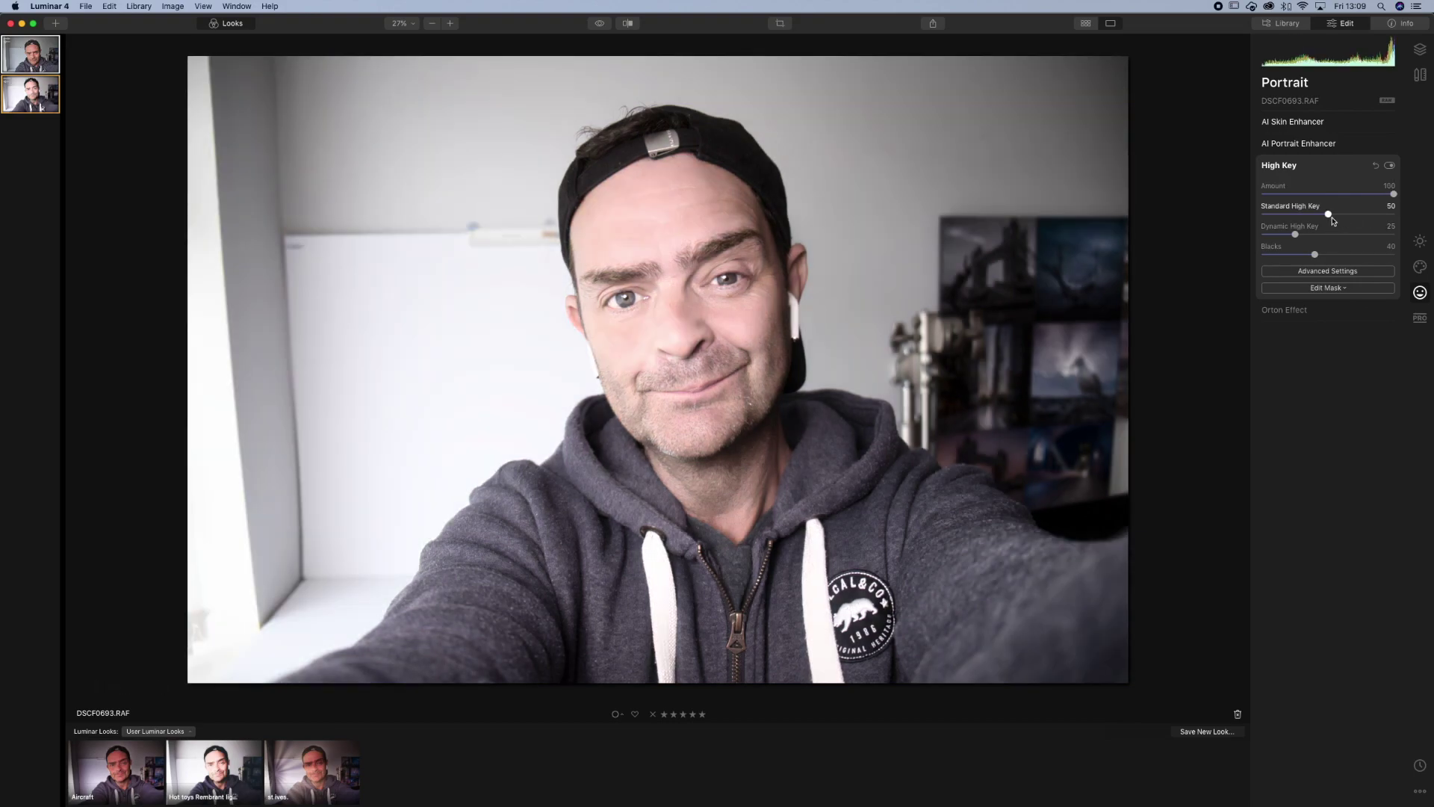
pyautogui.moveTo(1297, 234); pyautogui.dragTo(1300, 235)
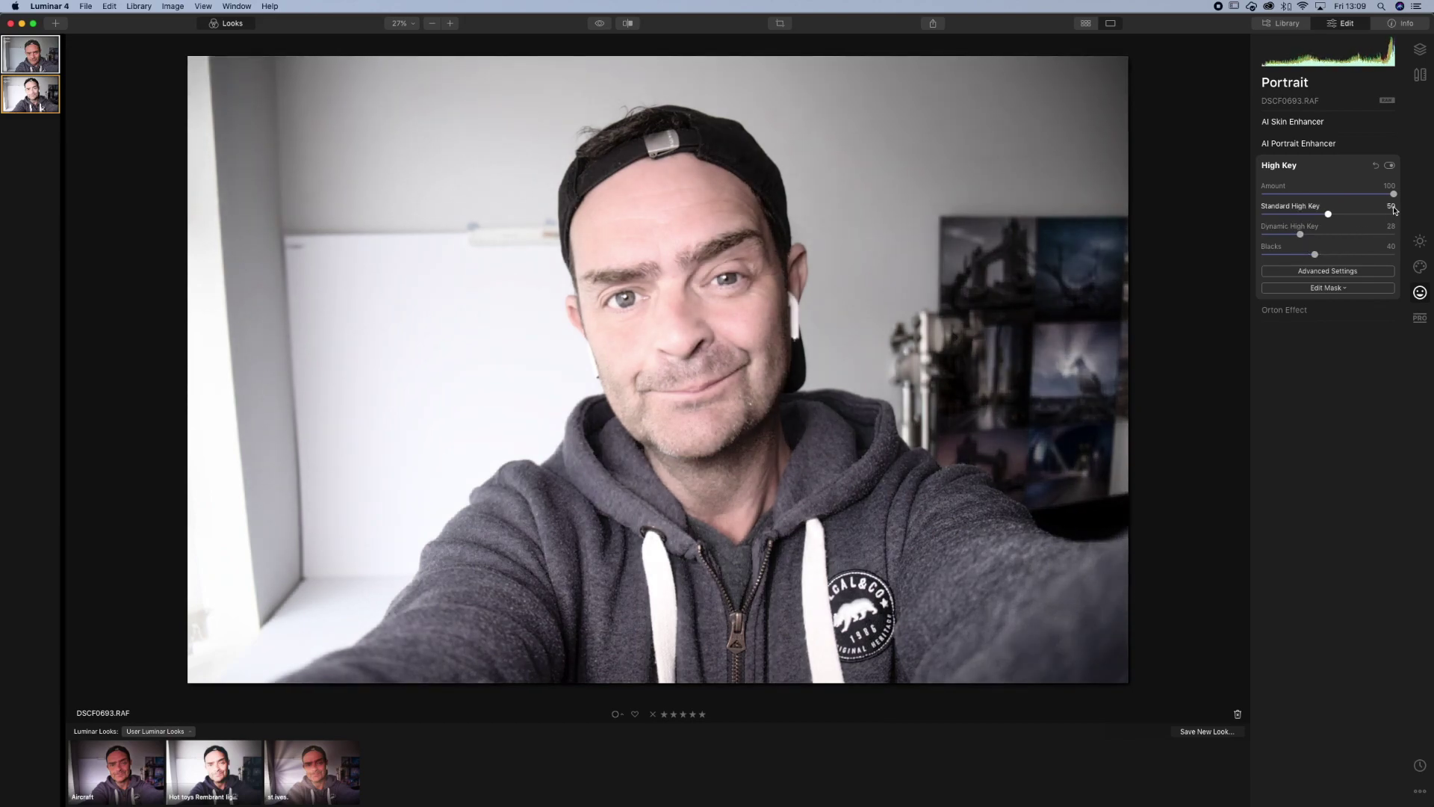
pyautogui.moveTo(1394, 194); pyautogui.dragTo(1299, 217)
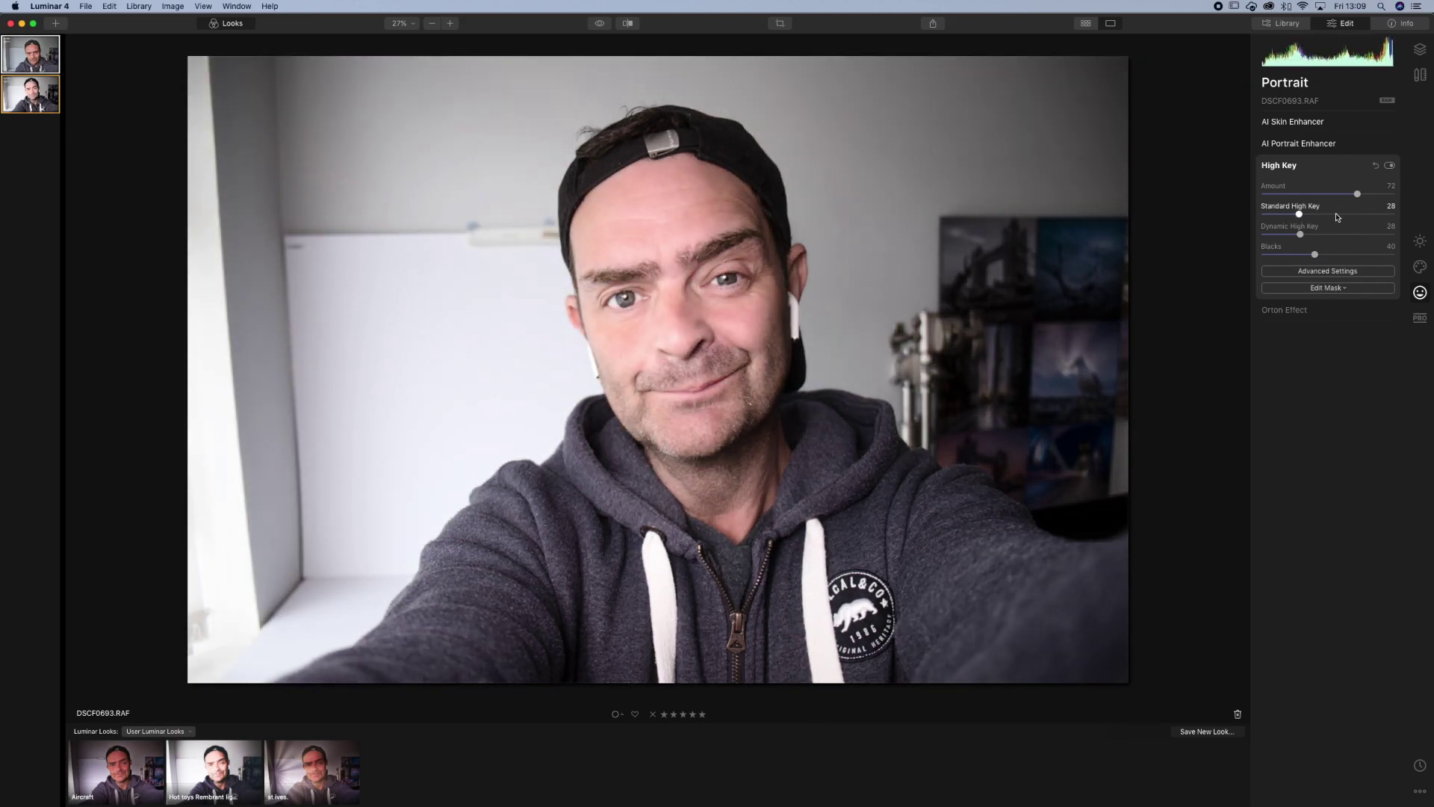
pyautogui.click(1389, 167)
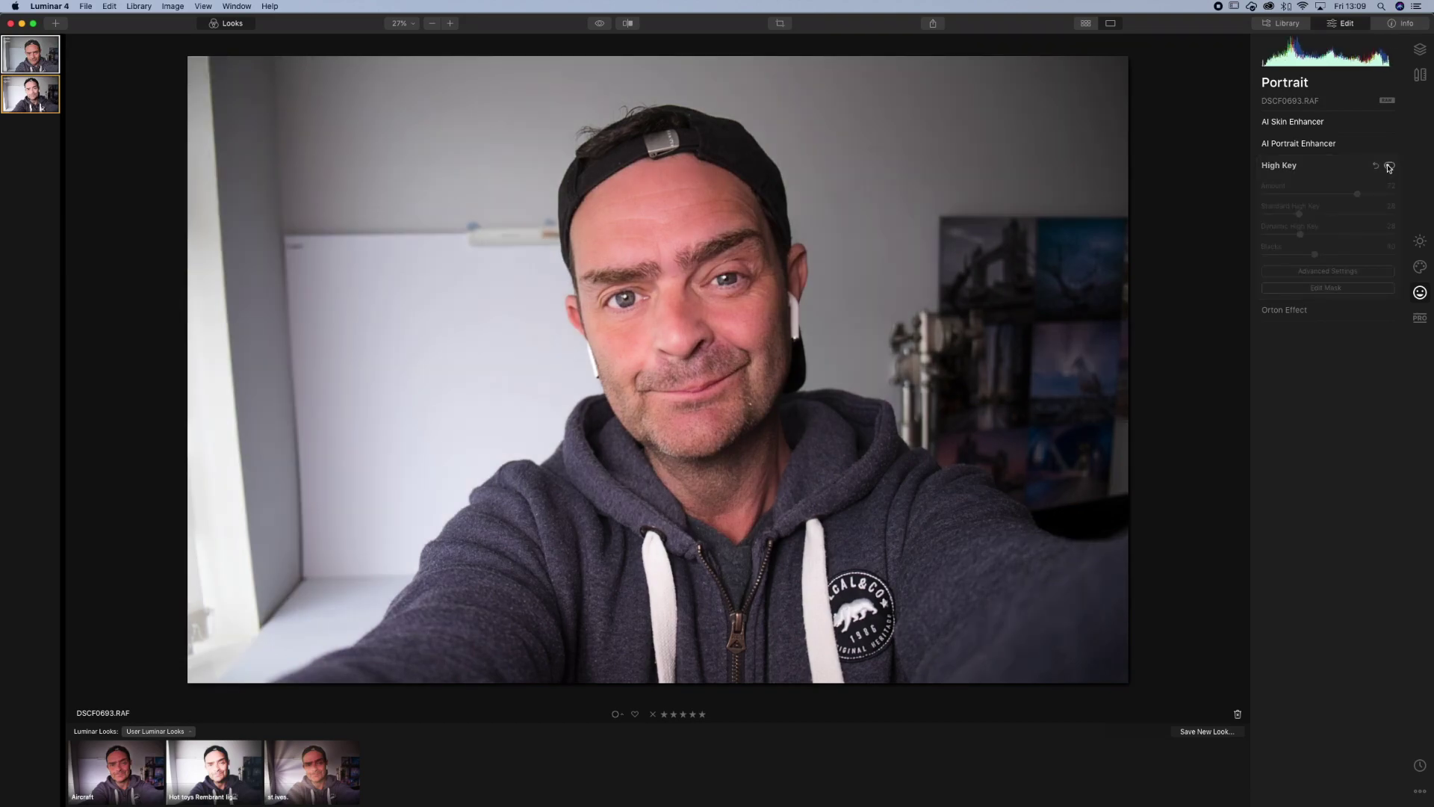
# Apply the Type 1 Orton Effect to the portrait with an Amount of 77.
pyautogui.click(1315, 310)
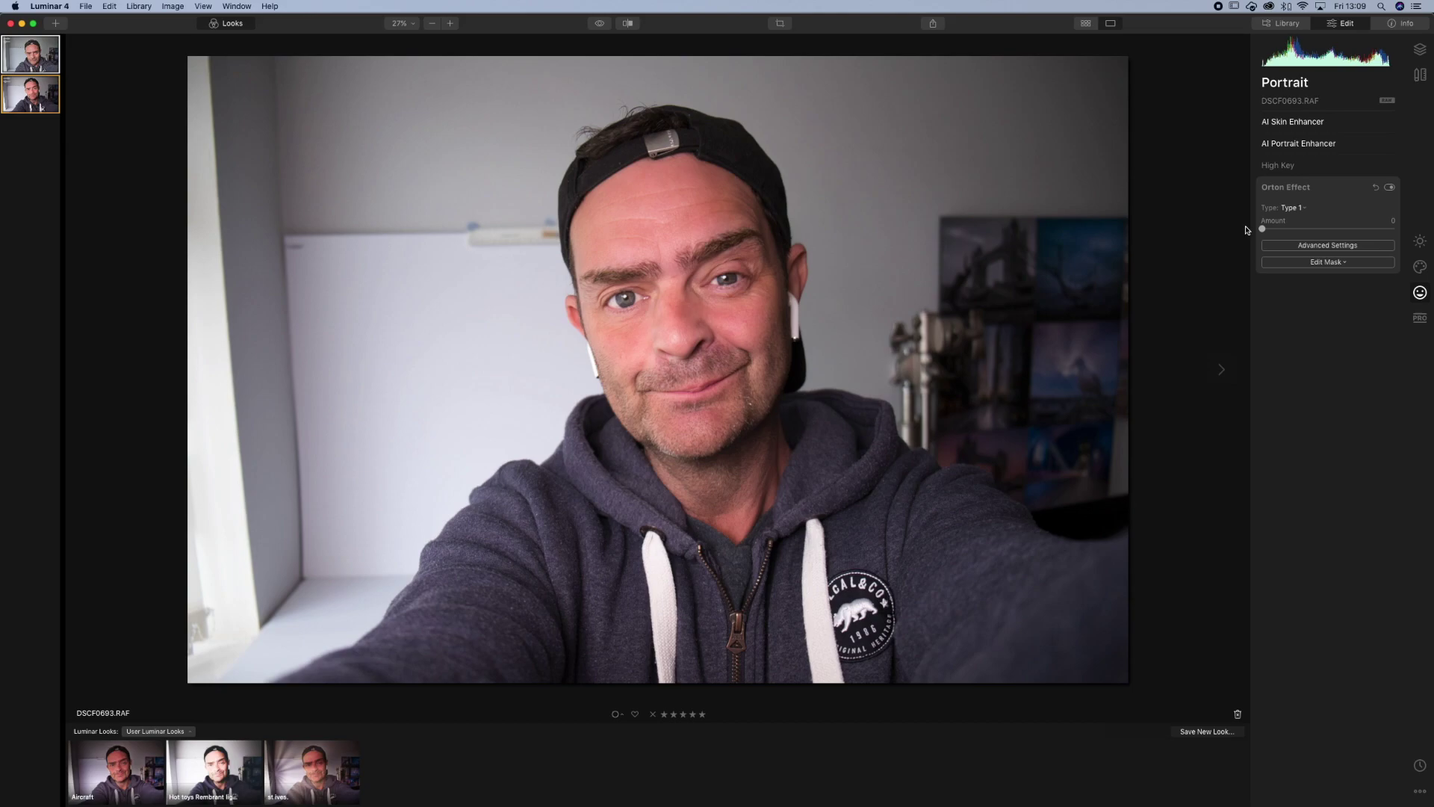
pyautogui.moveTo(1263, 228); pyautogui.dragTo(1367, 229)
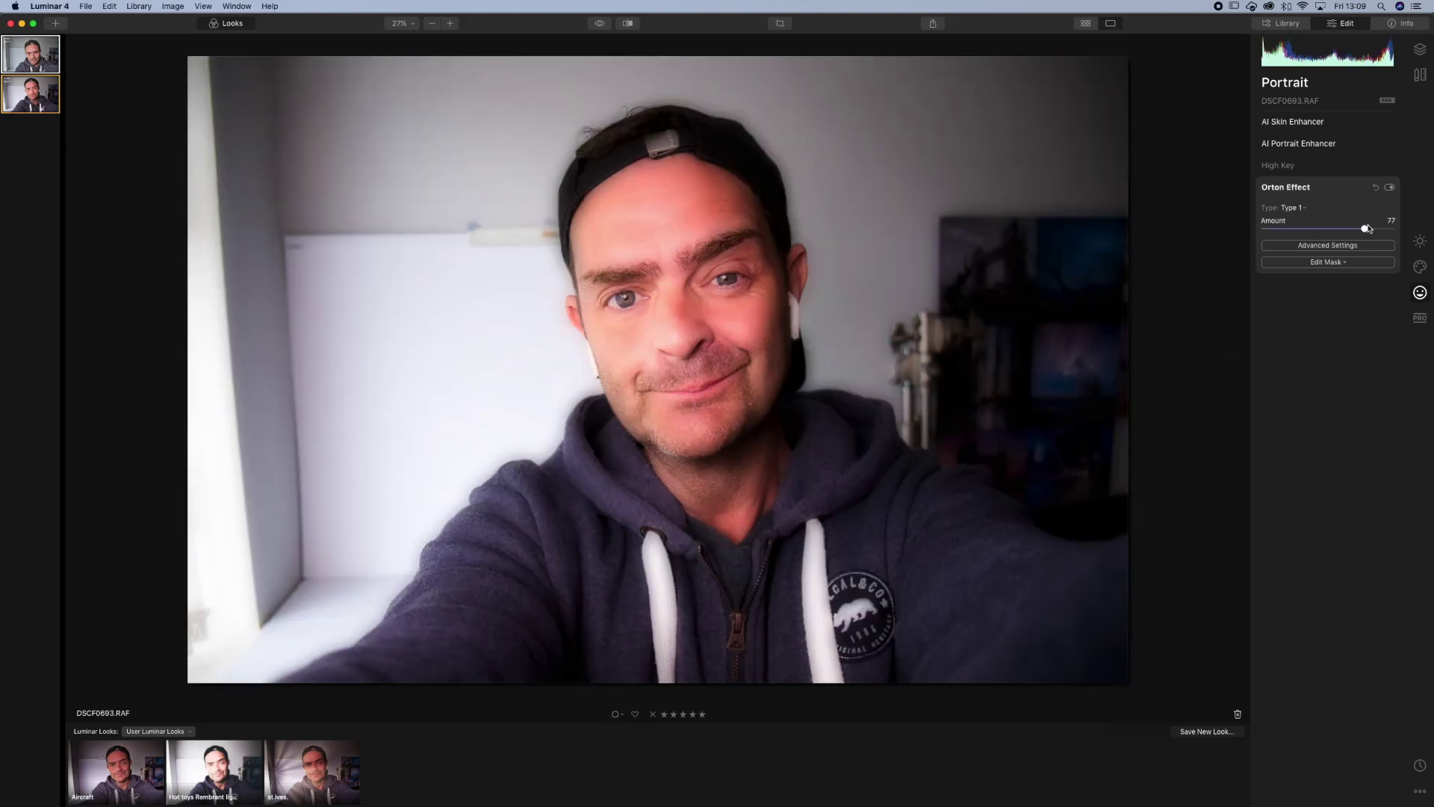
# Lower the Orton Effect Amount, and set the Light Highlights to -100 and Shadows to 36.
pyautogui.moveTo(1365, 229); pyautogui.dragTo(1274, 229)
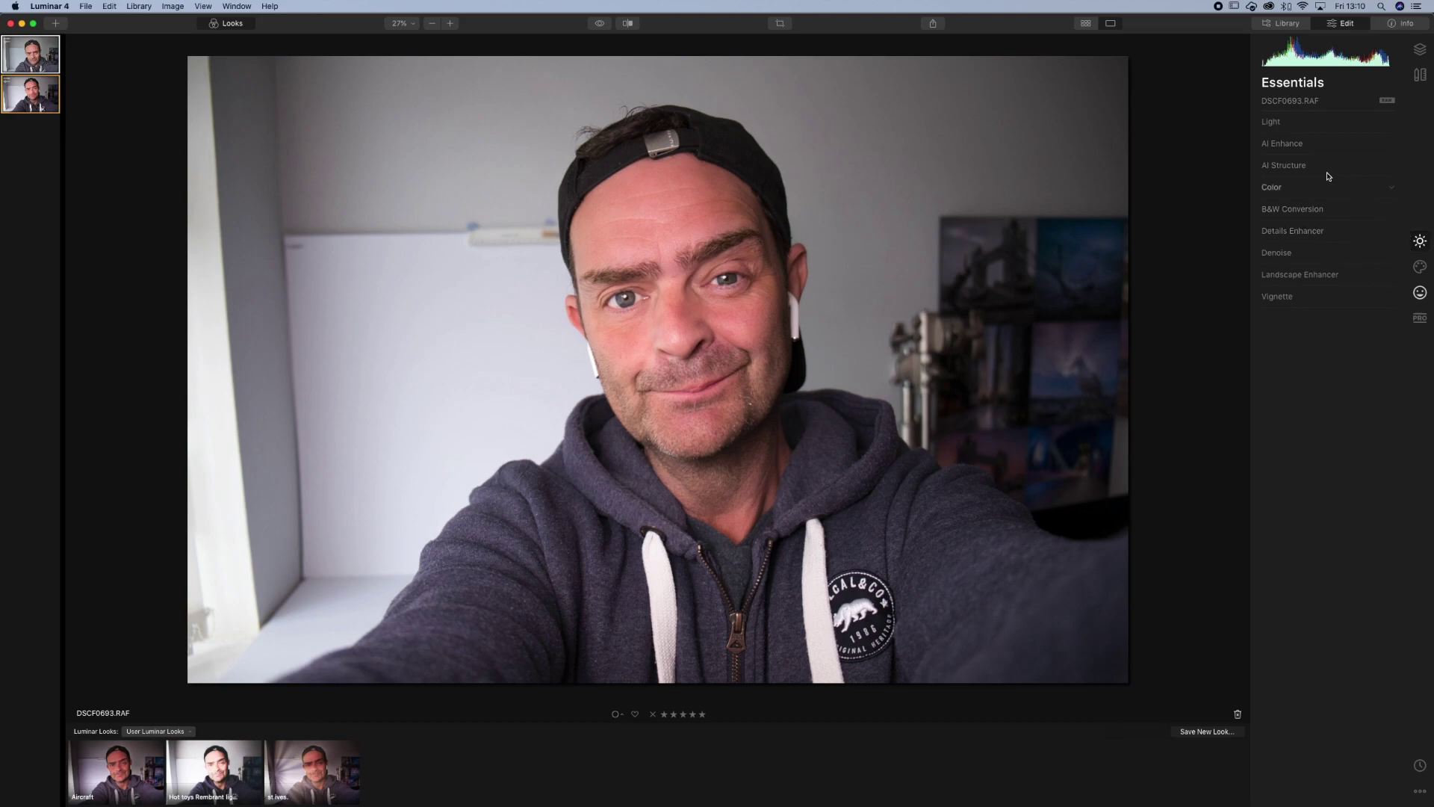
pyautogui.click(1392, 125)
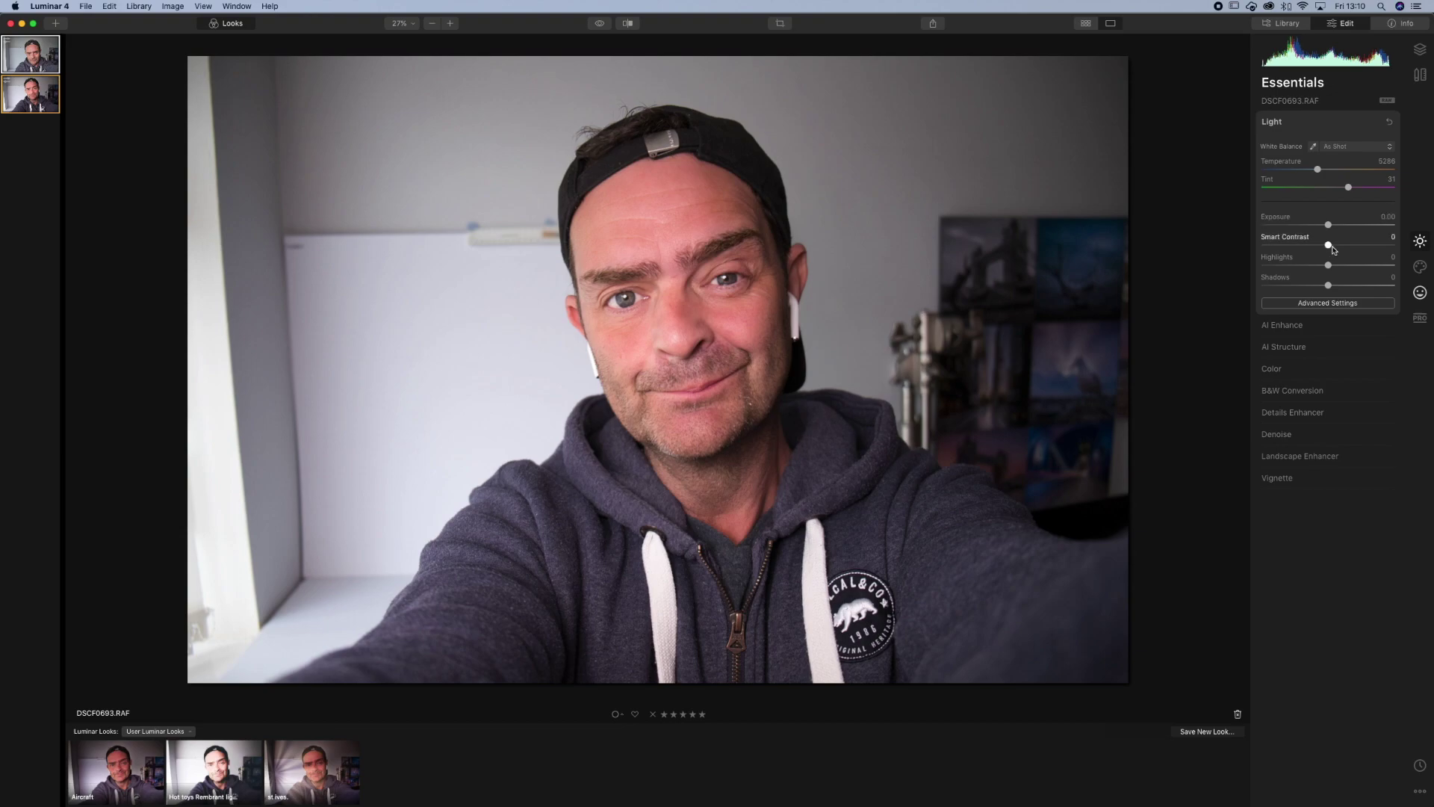
pyautogui.moveTo(1329, 266); pyautogui.dragTo(1262, 267)
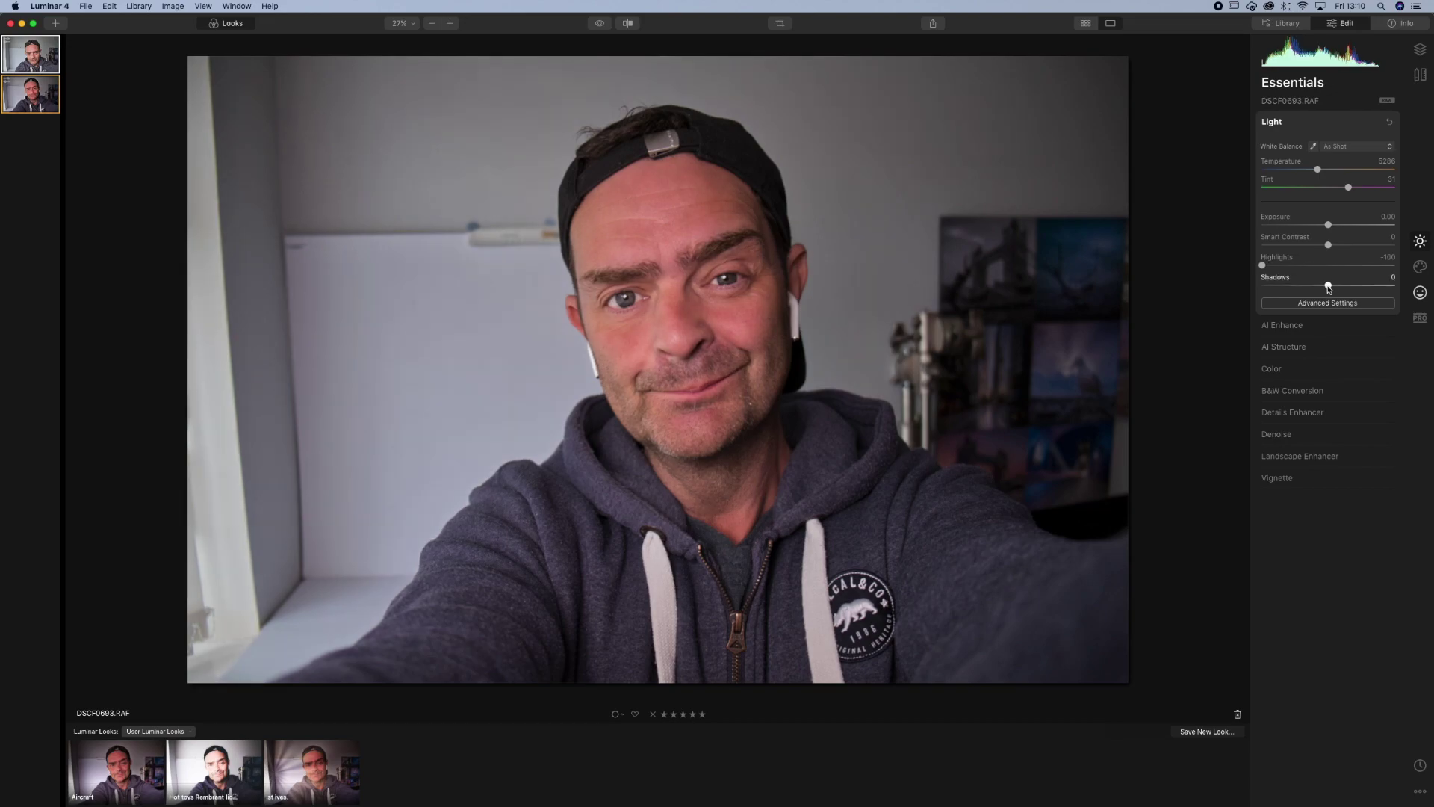
pyautogui.moveTo(1329, 286); pyautogui.dragTo(1353, 287)
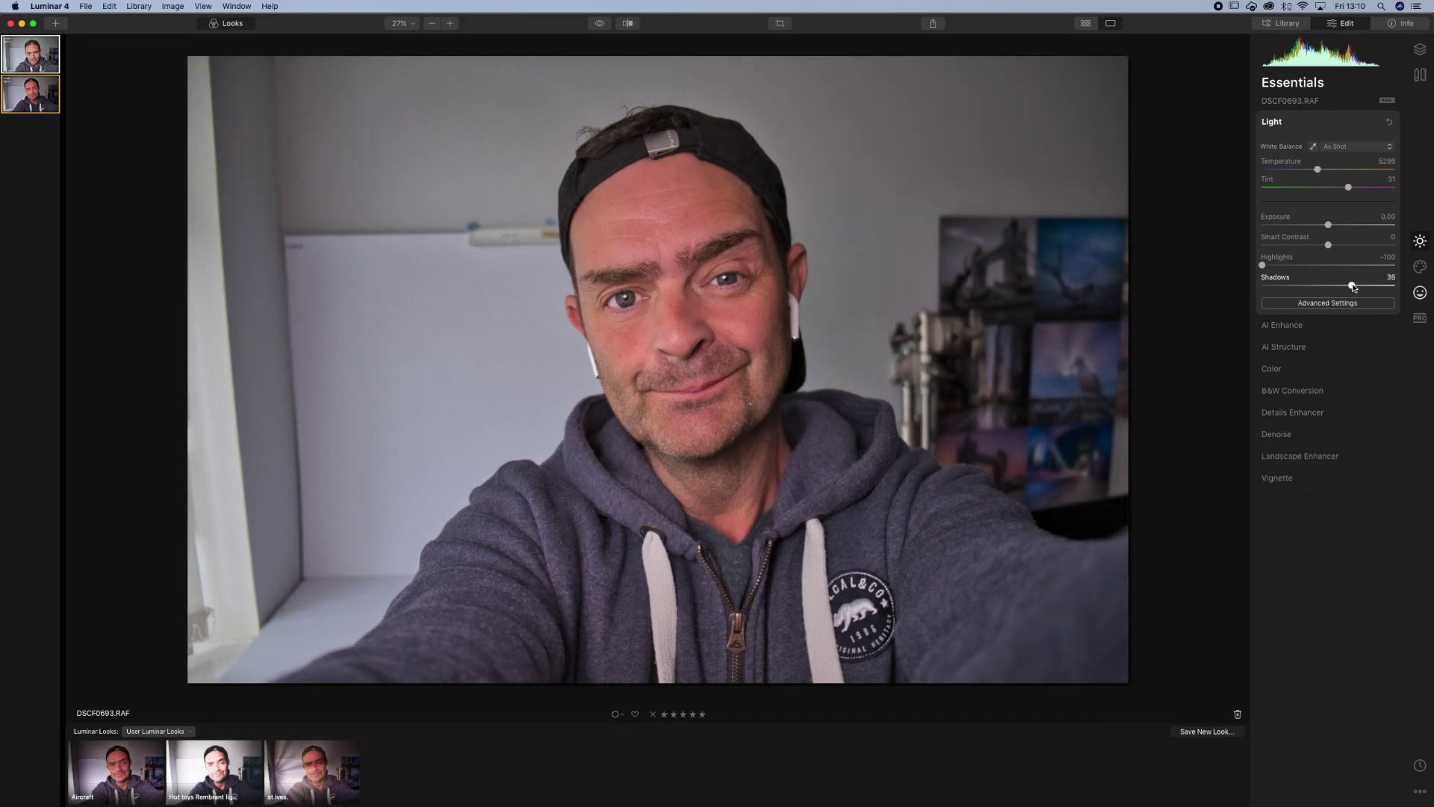
# Set AI Accent to 36 and the AI Structure Amount to 46, and raise the AI Structure Boost.
pyautogui.click(1323, 331)
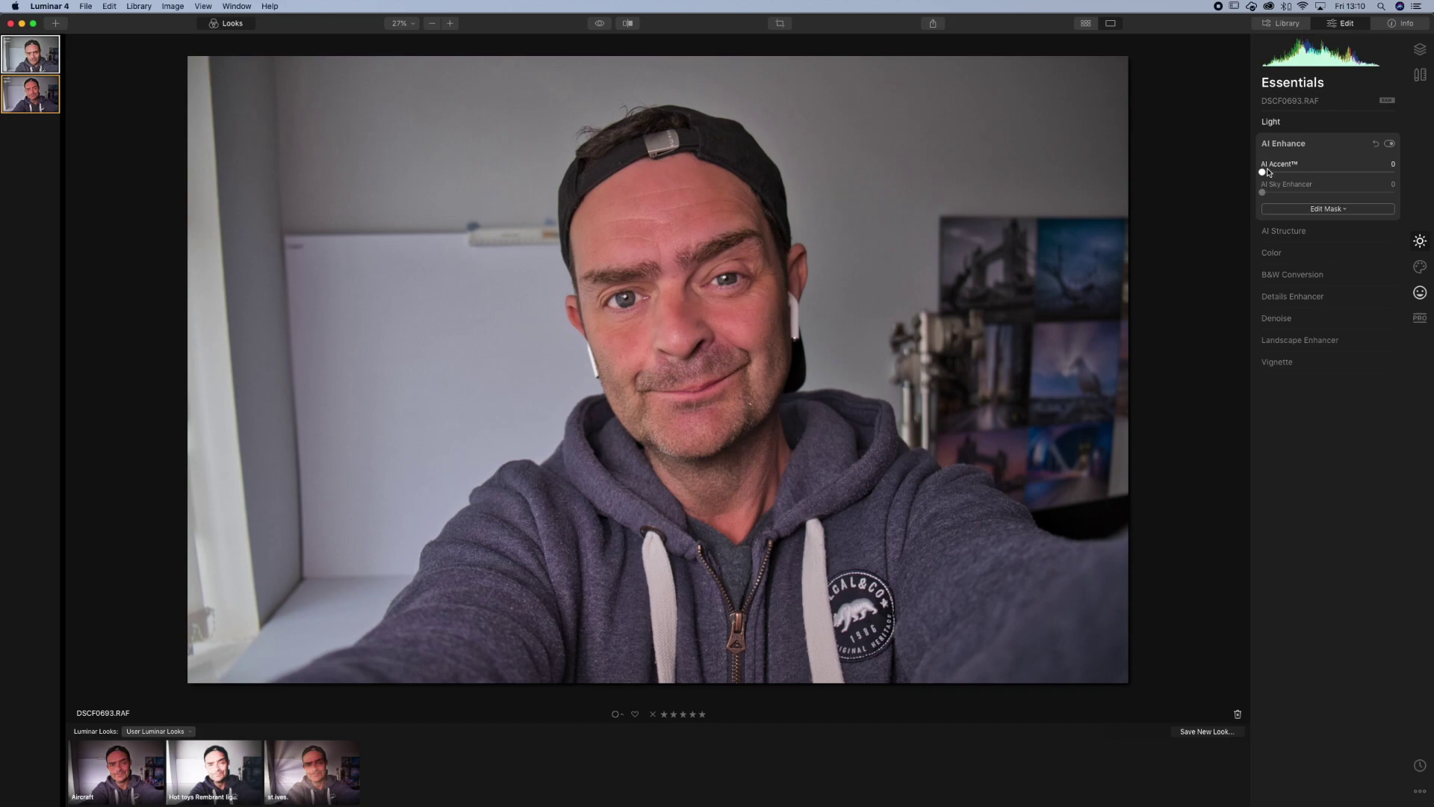
pyautogui.moveTo(1268, 172); pyautogui.dragTo(1317, 175)
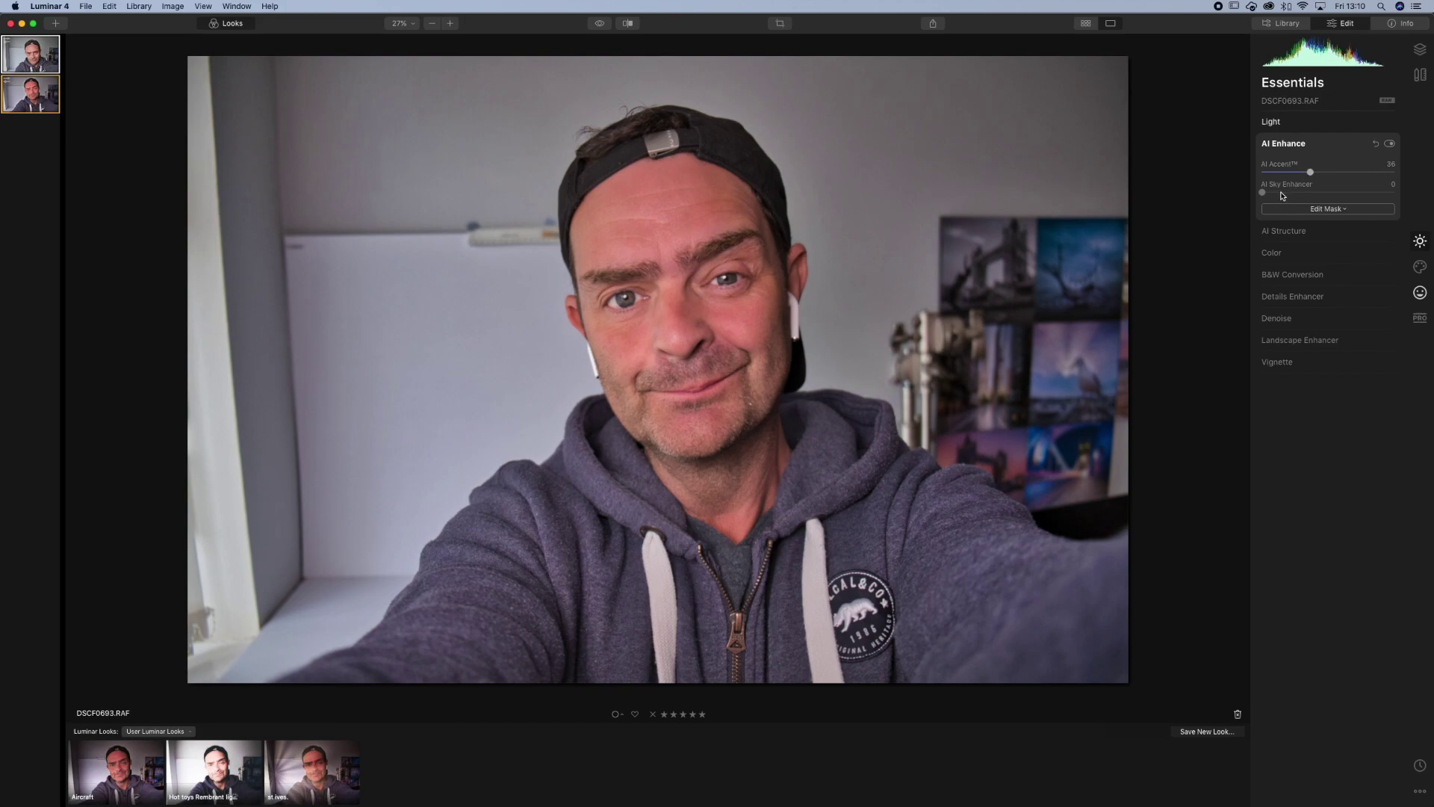
pyautogui.click(1290, 236)
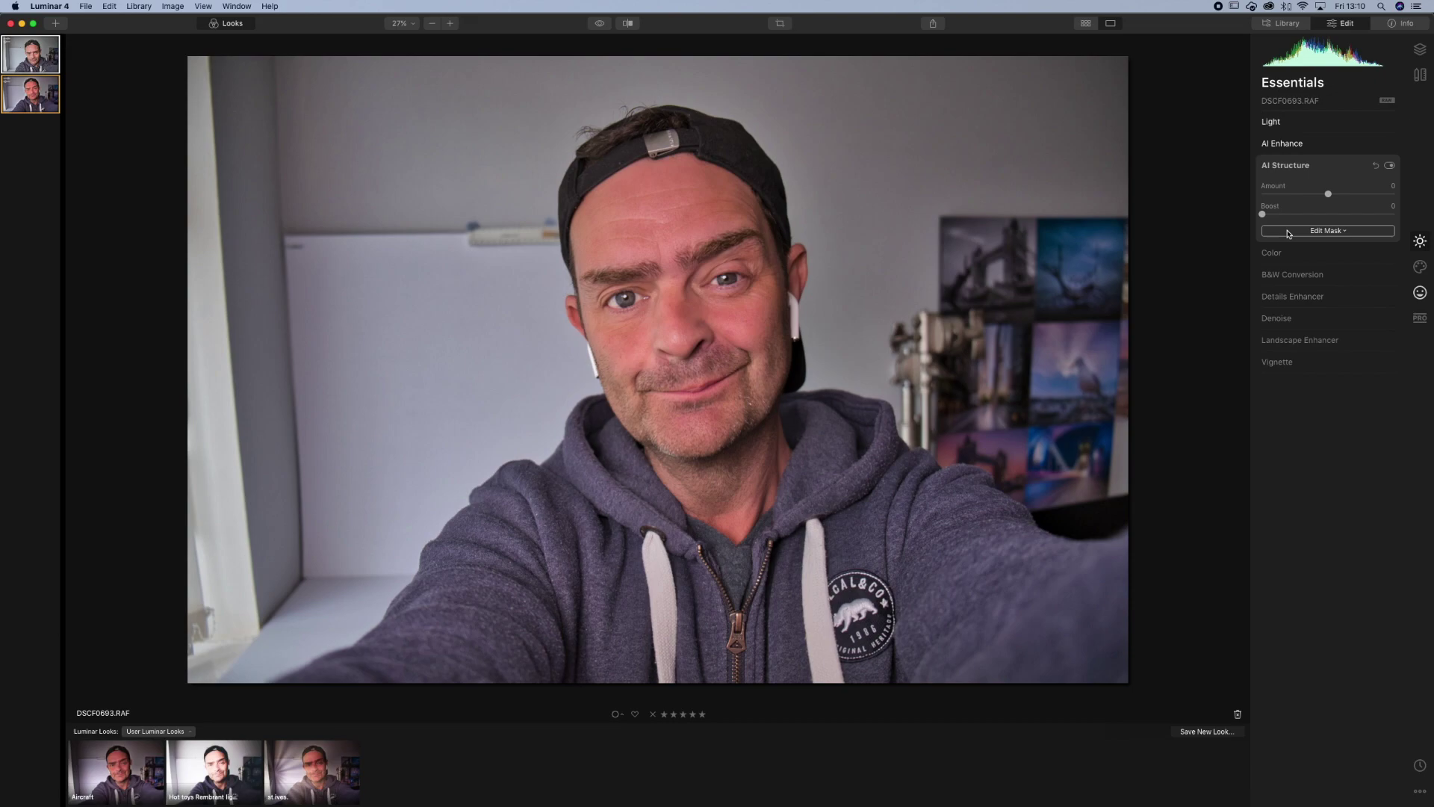
pyautogui.moveTo(1328, 195)
pyautogui.mouseDown()
pyautogui.moveTo(1296, 195)
pyautogui.moveTo(1354, 198)
pyautogui.mouseUp()
pyautogui.moveTo(1355, 197); pyautogui.dragTo(1360, 196)
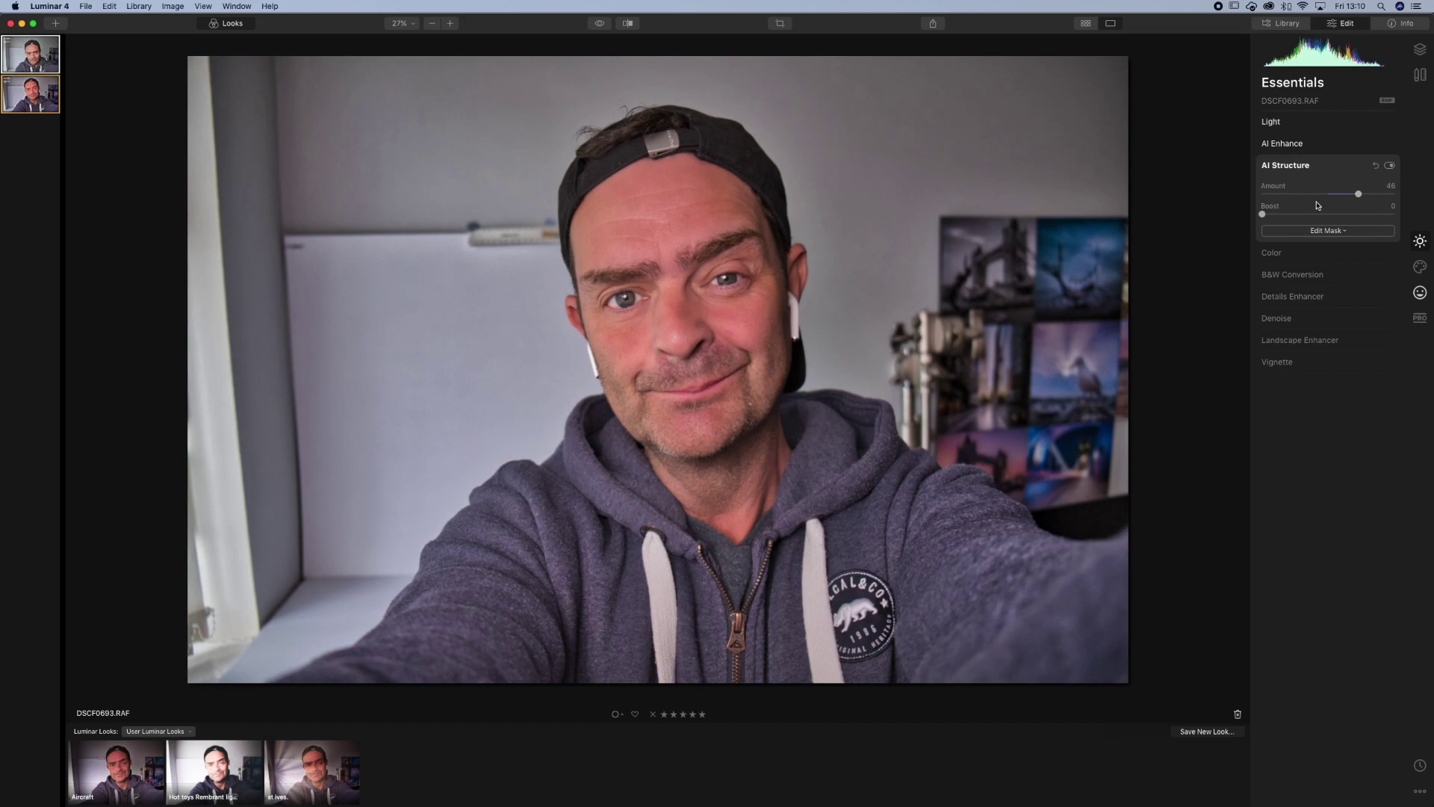
pyautogui.moveTo(1263, 216); pyautogui.dragTo(1309, 221)
# Try Remove Color Cast at 100 before setting it to 4, and set Vibrance to -36 and Saturation to -9.
pyautogui.click(1285, 254)
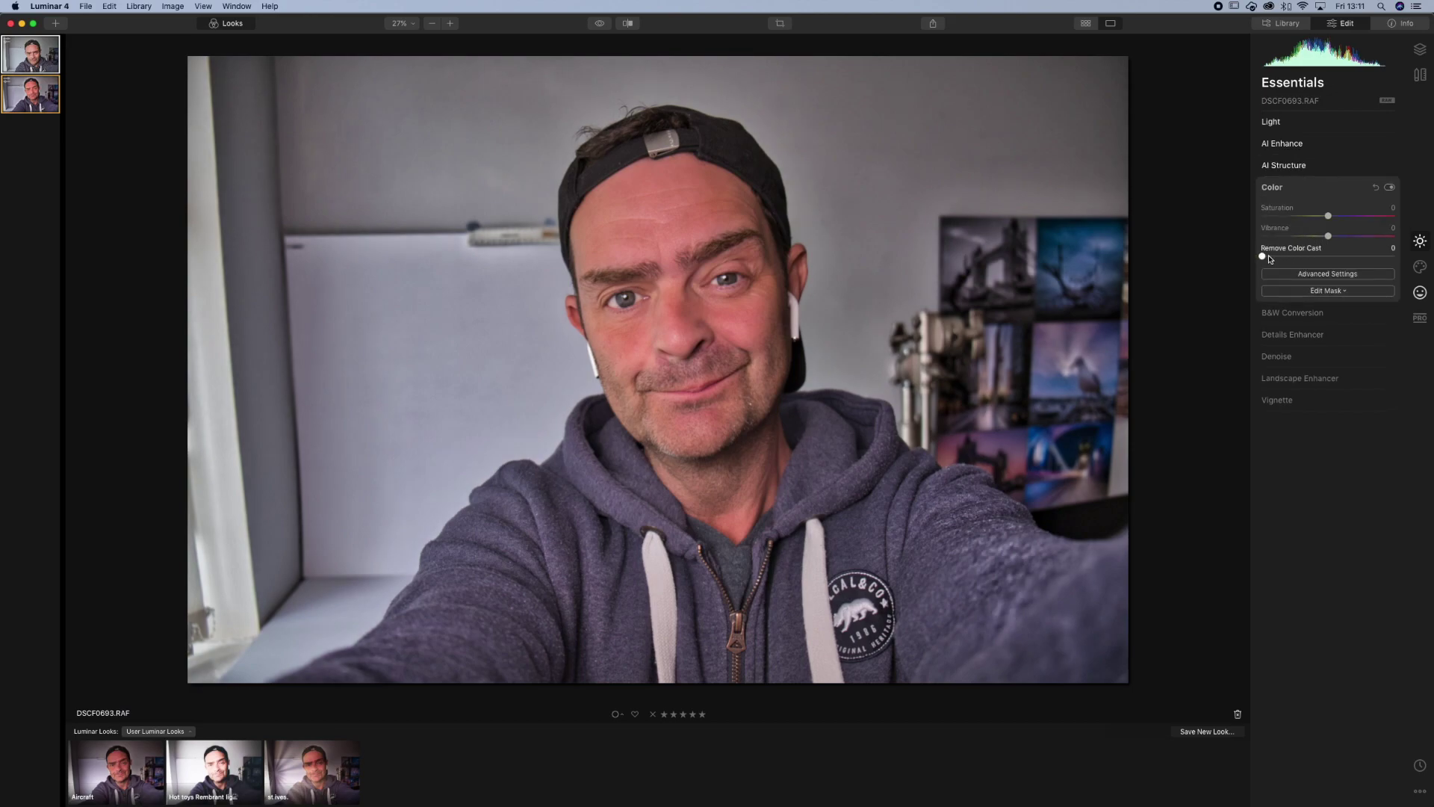
pyautogui.moveTo(1269, 258); pyautogui.dragTo(1397, 258)
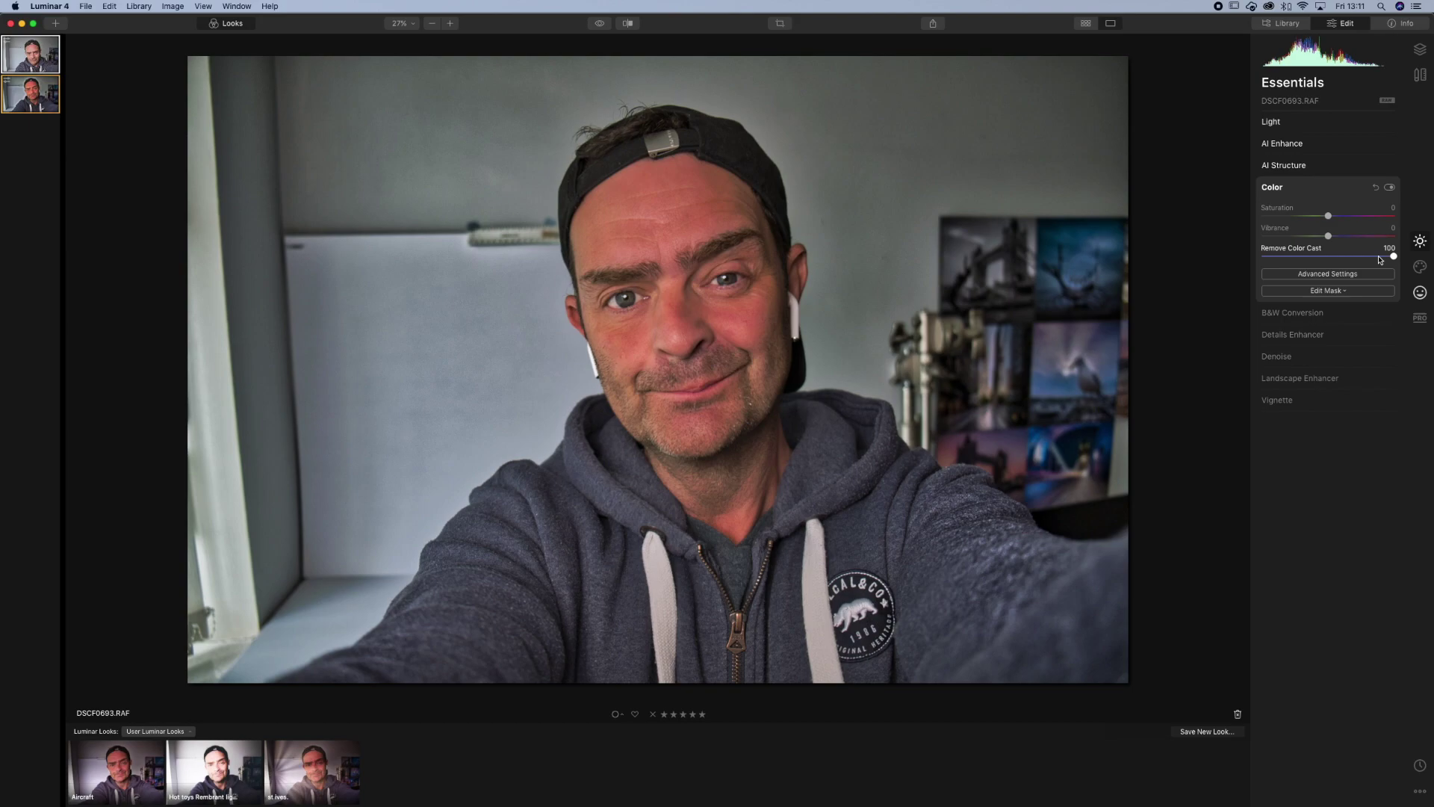
pyautogui.moveTo(1380, 259); pyautogui.dragTo(1268, 257)
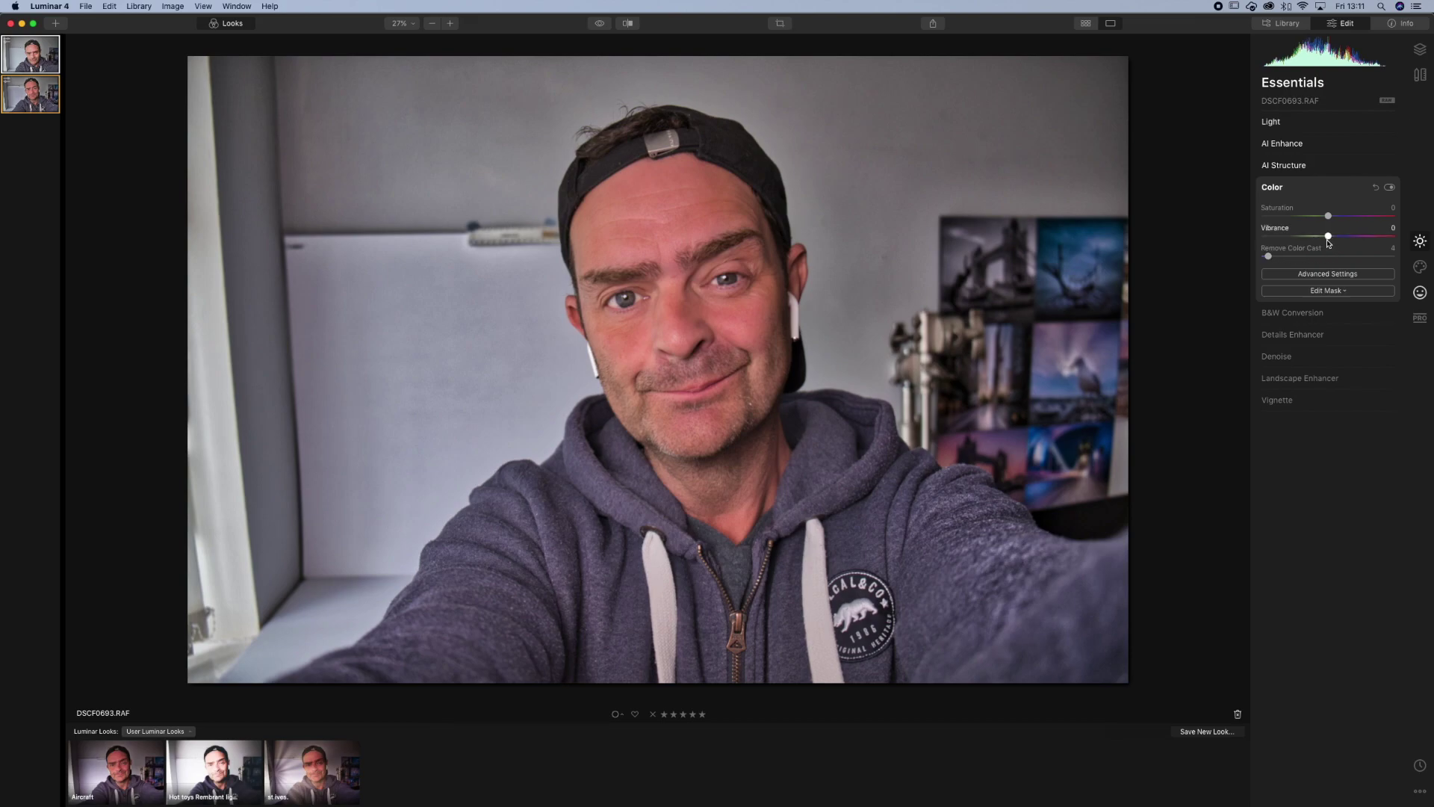
pyautogui.moveTo(1328, 237)
pyautogui.mouseDown()
pyautogui.moveTo(1304, 237)
pyautogui.moveTo(1322, 217)
pyautogui.mouseUp()
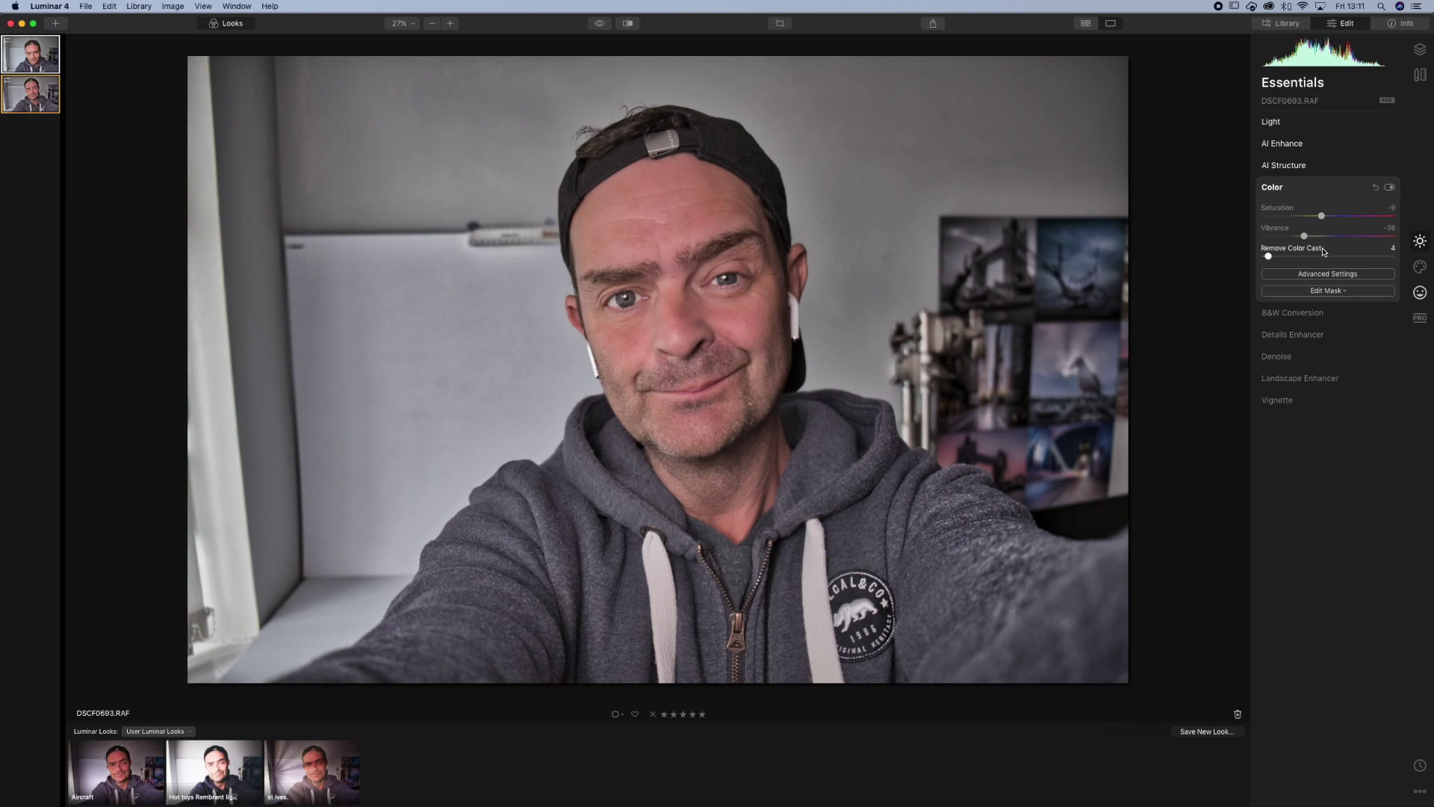
# Try converting the portrait to black and white, look over the Saturation and Luminance settings, and switch the B&W Conversion off.
pyautogui.click(1301, 317)
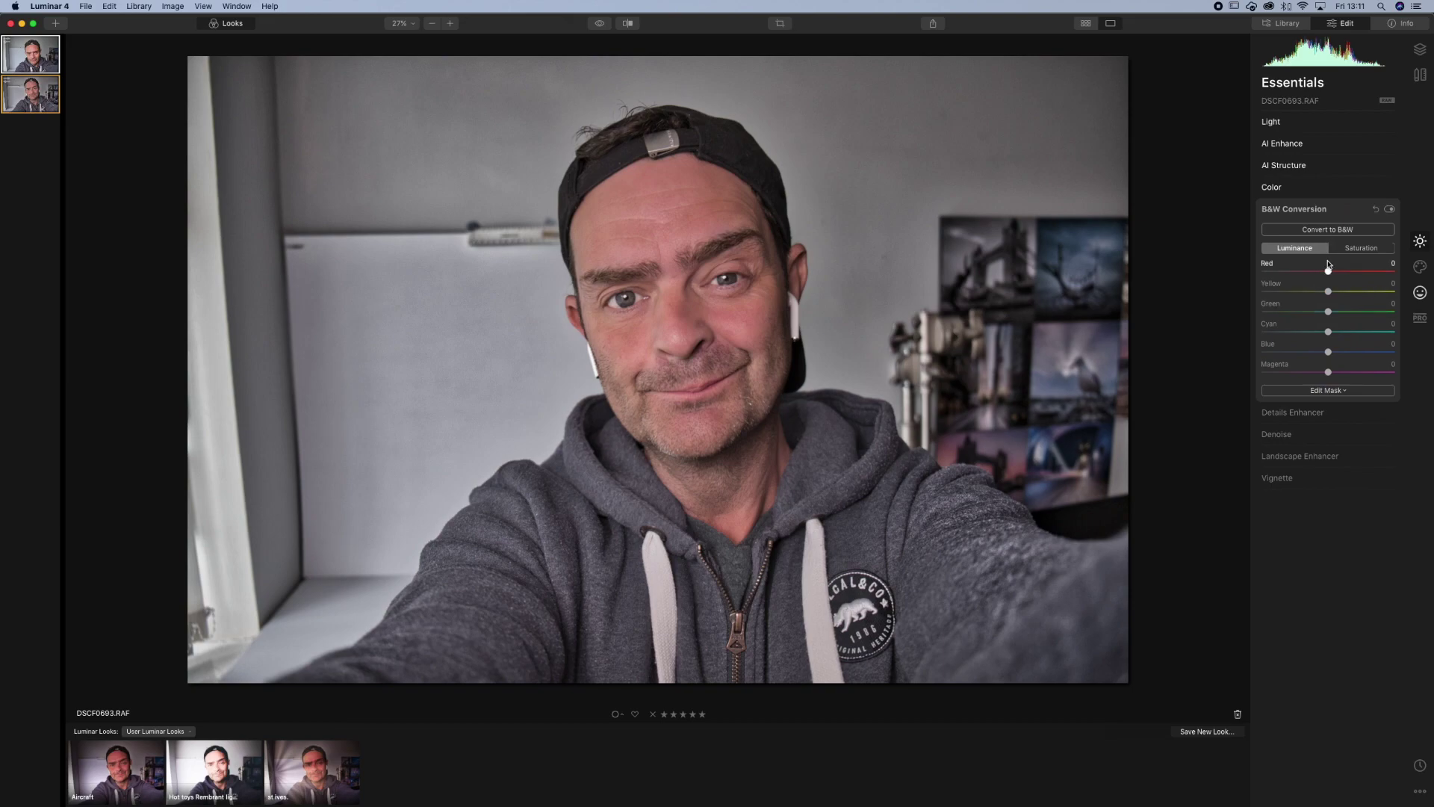
pyautogui.click(1359, 248)
pyautogui.moveTo(1264, 272); pyautogui.dragTo(1246, 272)
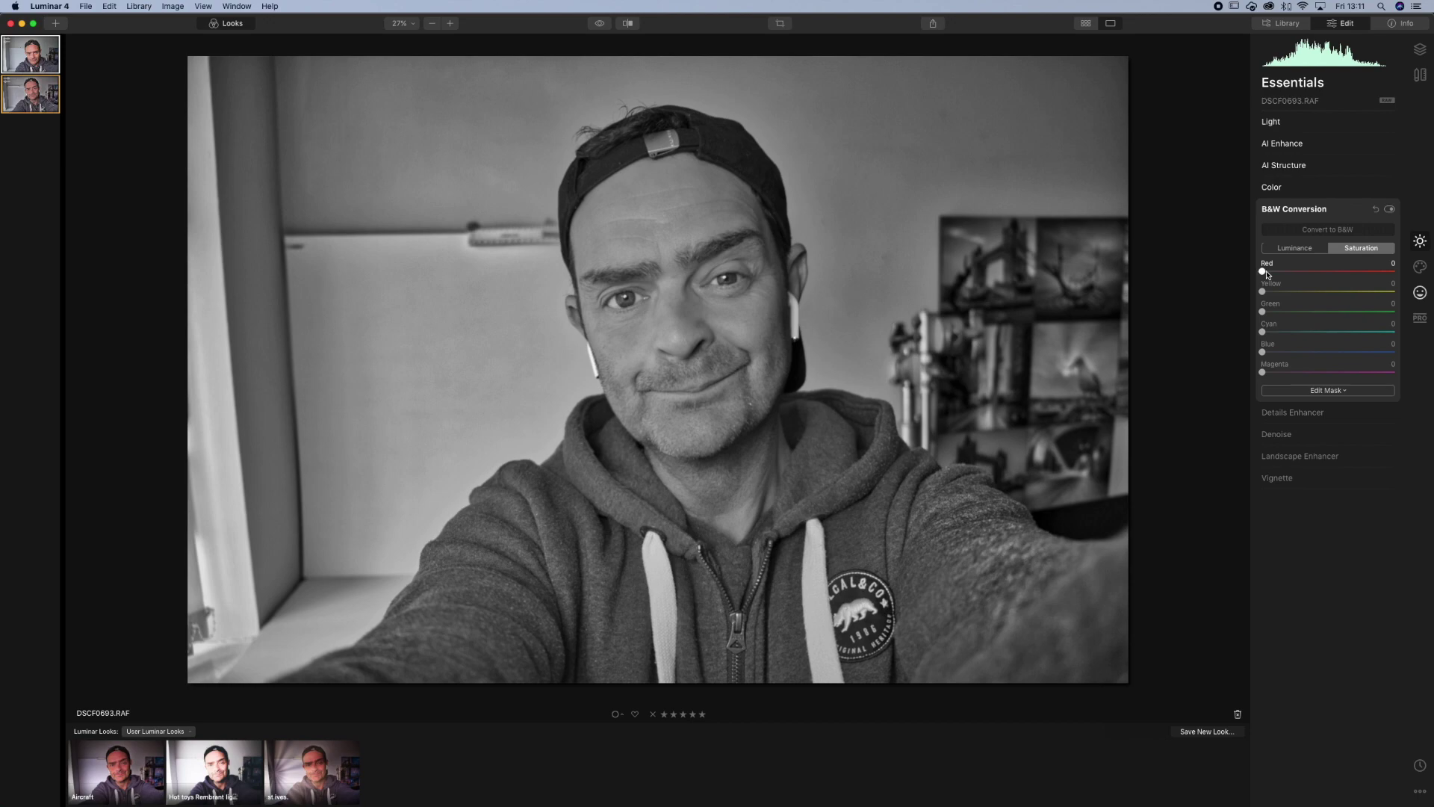
pyautogui.click(1307, 252)
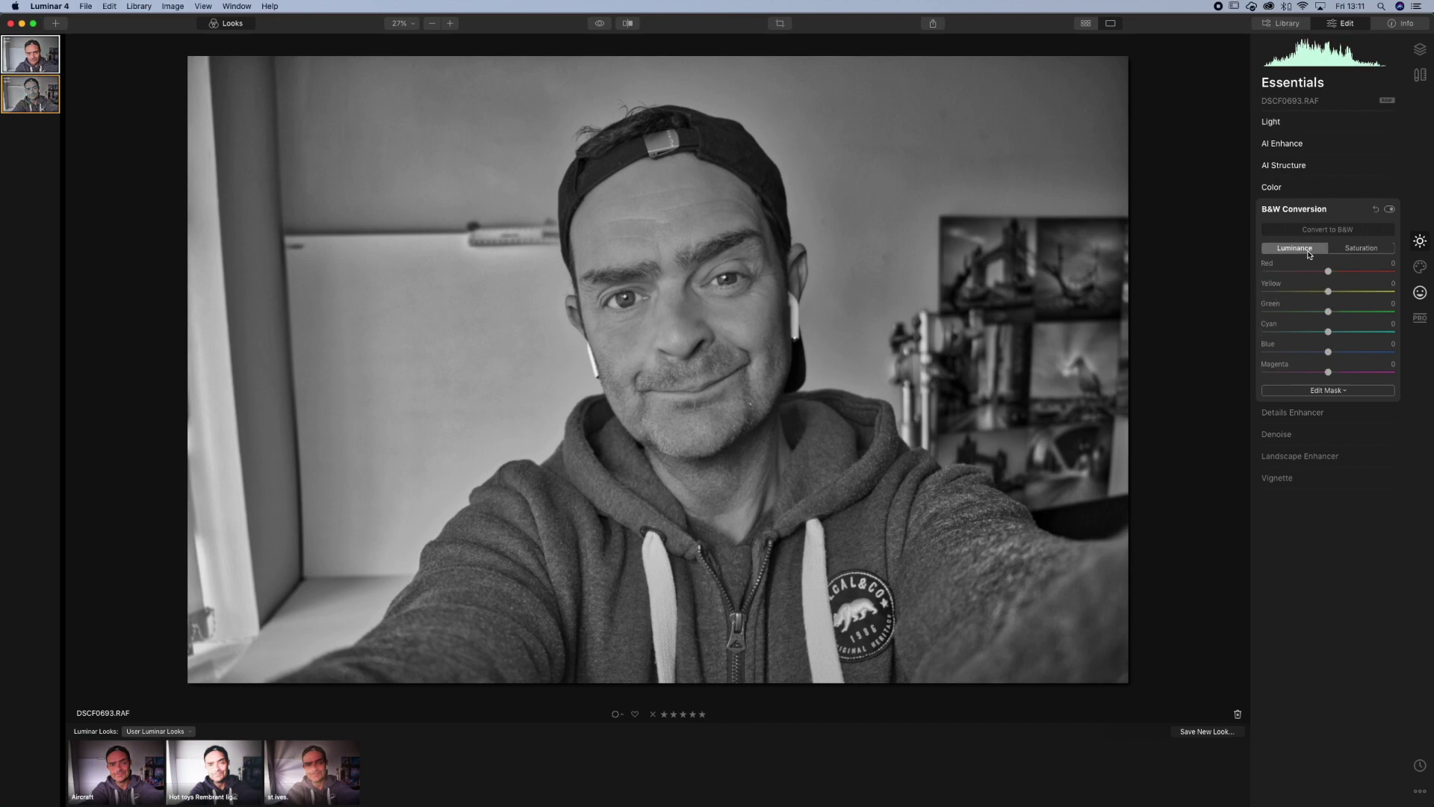
pyautogui.click(1390, 209)
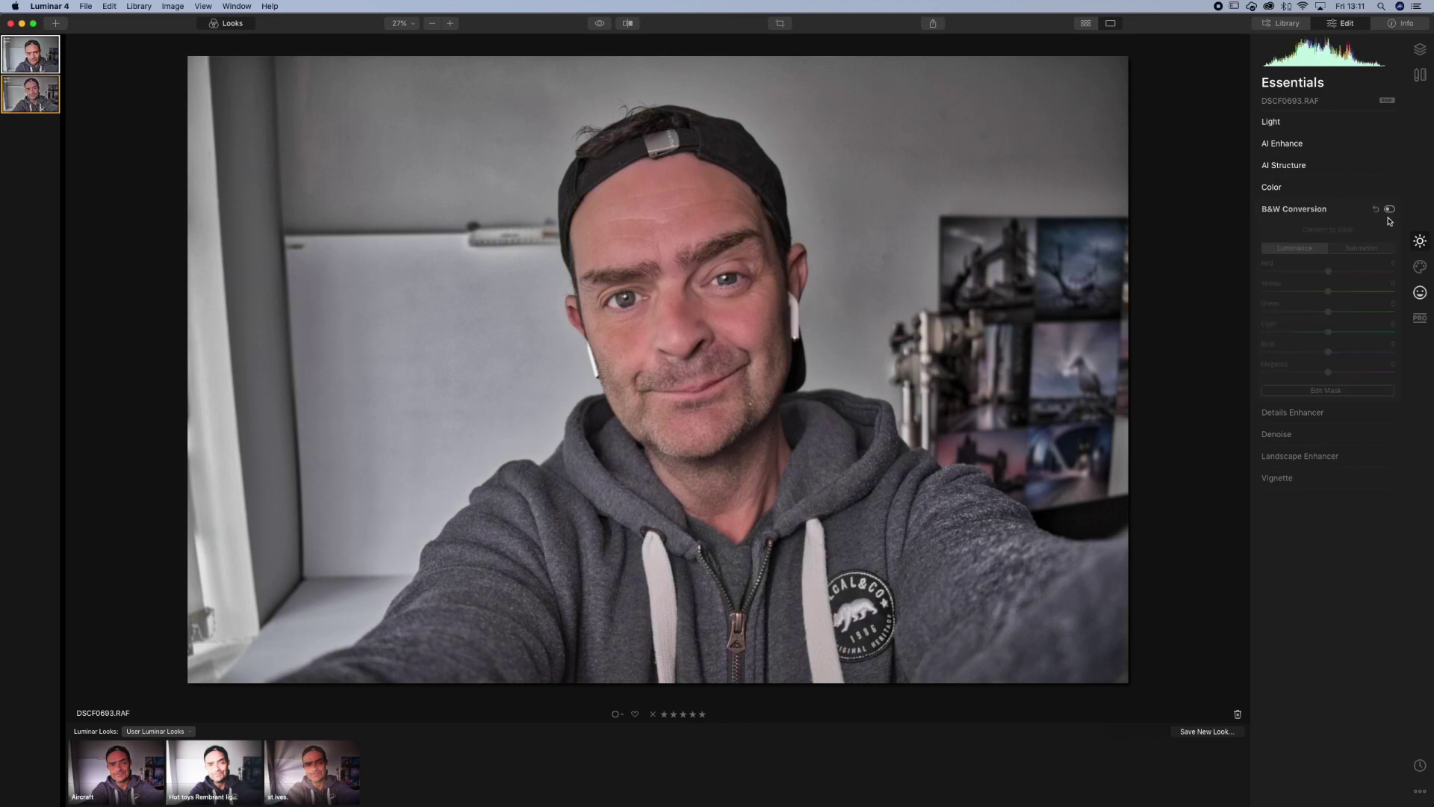
# Try the Details Enhancer with Small Details 89, Medium Details 50 and Large Details 50, and reset all three to 0.
pyautogui.click(1318, 413)
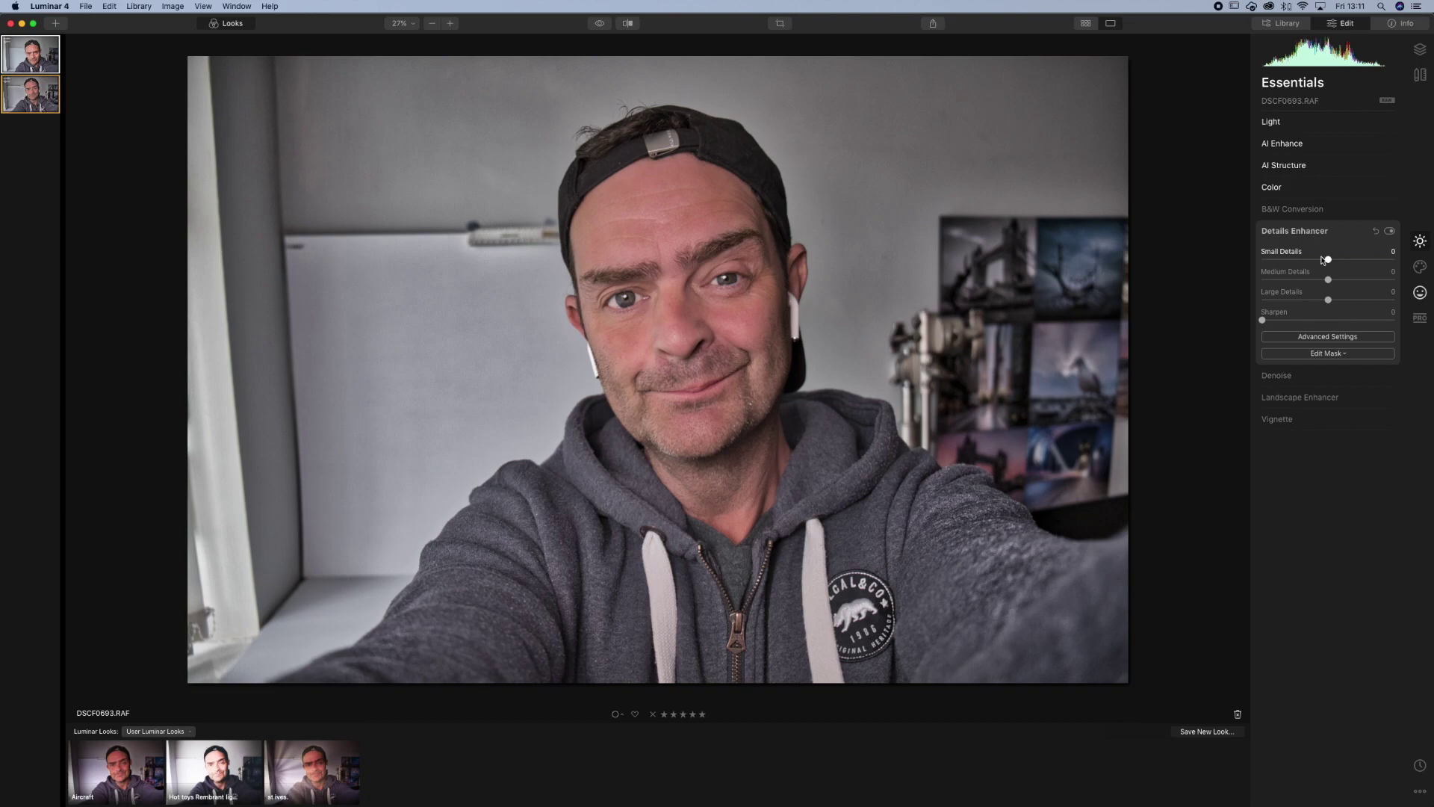
pyautogui.moveTo(1329, 259); pyautogui.dragTo(1363, 300)
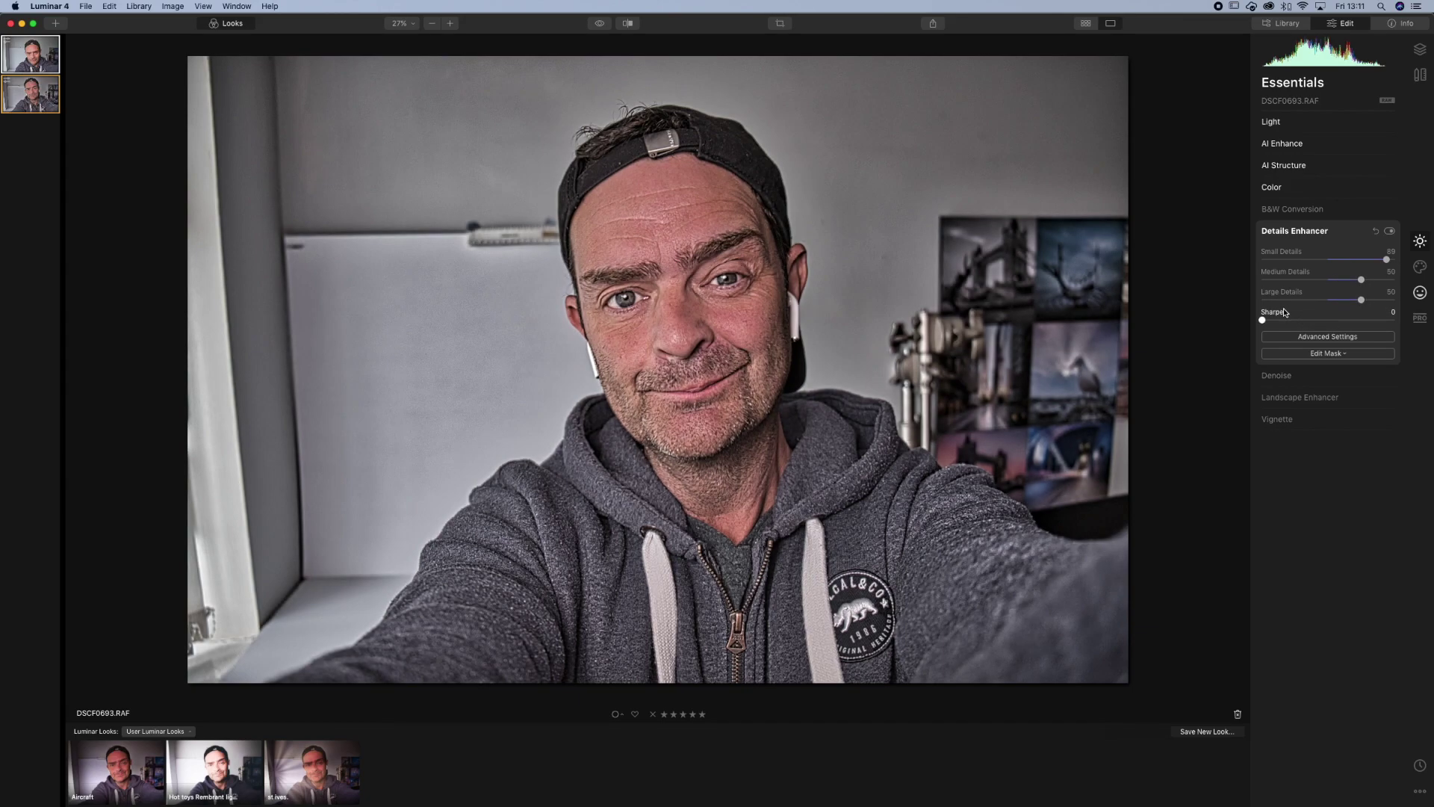
pyautogui.moveTo(1360, 301); pyautogui.dragTo(1357, 302)
pyautogui.doubleClick(1357, 301)
pyautogui.doubleClick(1360, 281)
pyautogui.doubleClick(1388, 260)
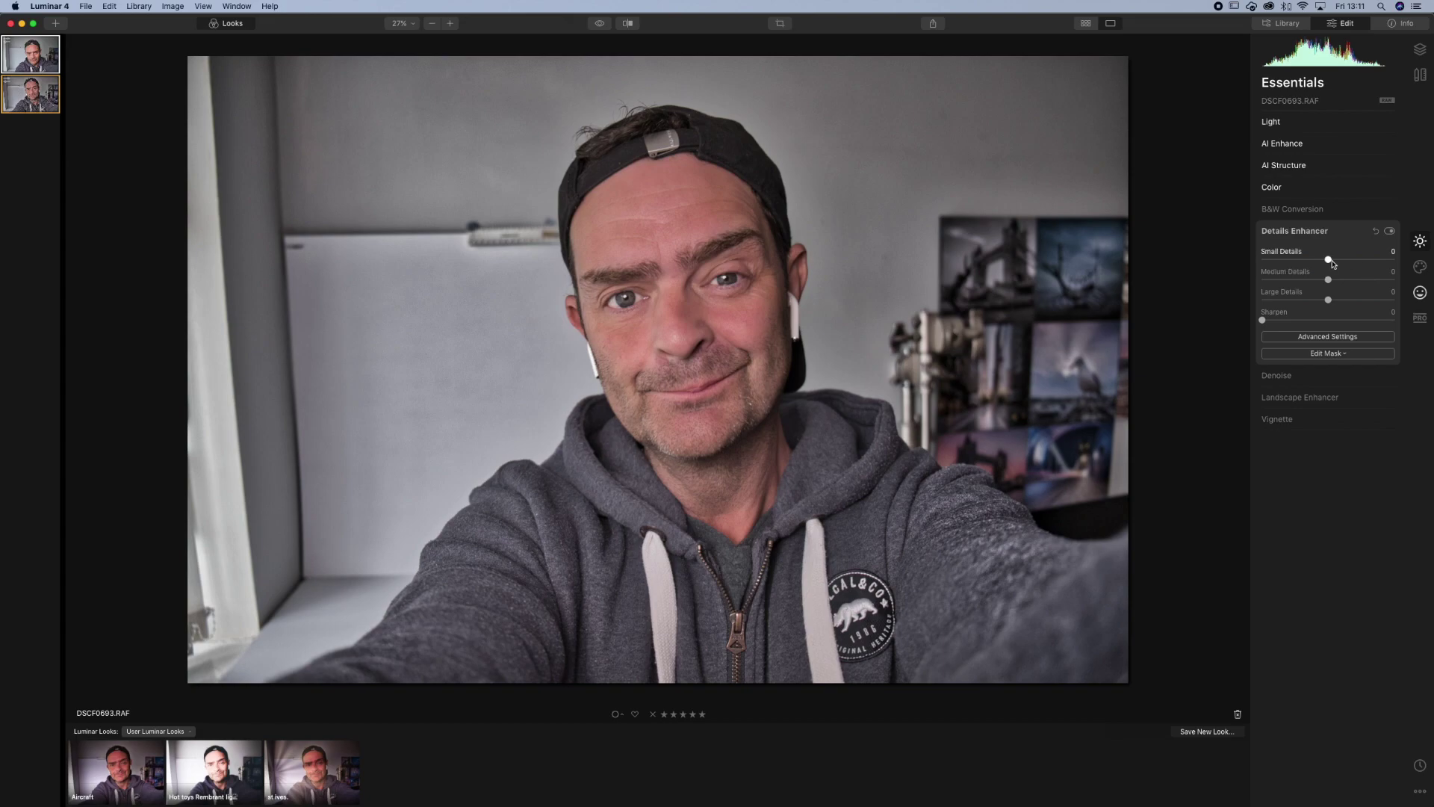
# Set Small Details to 22 and Medium Details to 12, set Luminosity Denoise to 100 and raise Color Denoise fully.
pyautogui.moveTo(1329, 263)
pyautogui.mouseDown()
pyautogui.moveTo(1344, 263)
pyautogui.moveTo(1339, 280)
pyautogui.mouseUp()
pyautogui.click(1277, 375)
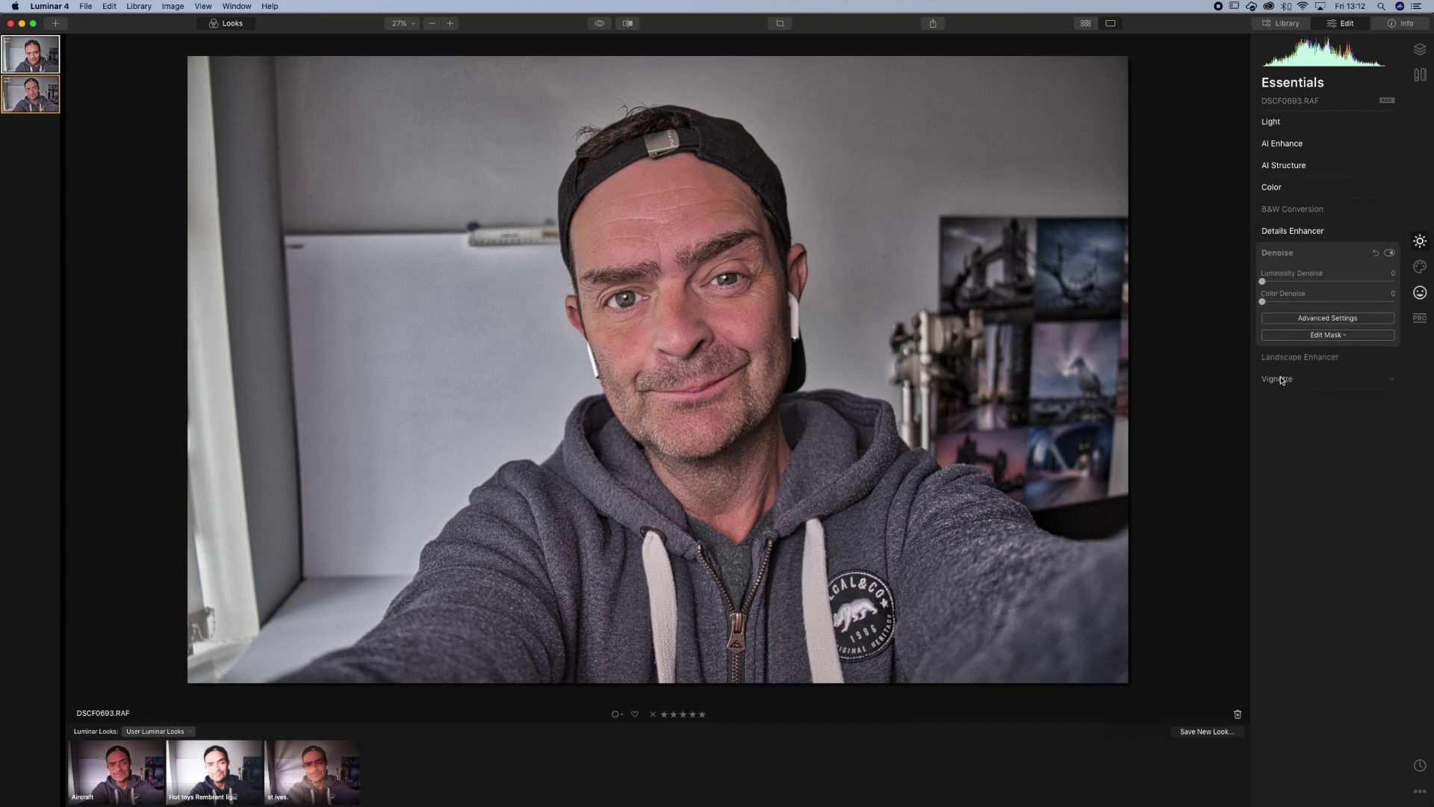
pyautogui.moveTo(1263, 283); pyautogui.dragTo(1404, 284)
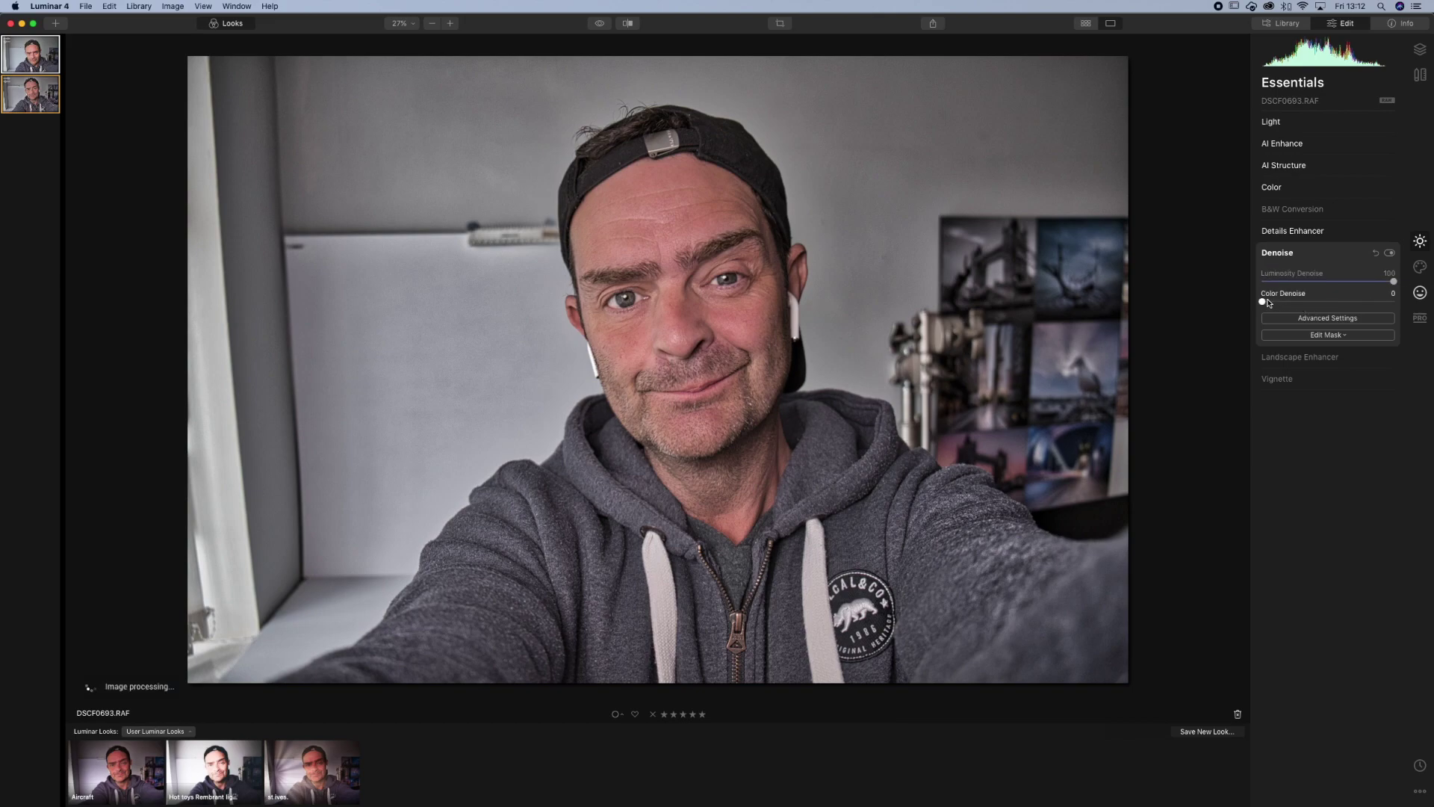
pyautogui.moveTo(1267, 302); pyautogui.dragTo(1401, 303)
# Sharpen the portrait with the Details Enhancer, easing the Sharpen amount back from 37 while checking the face at 100%.
pyautogui.click(721, 281)
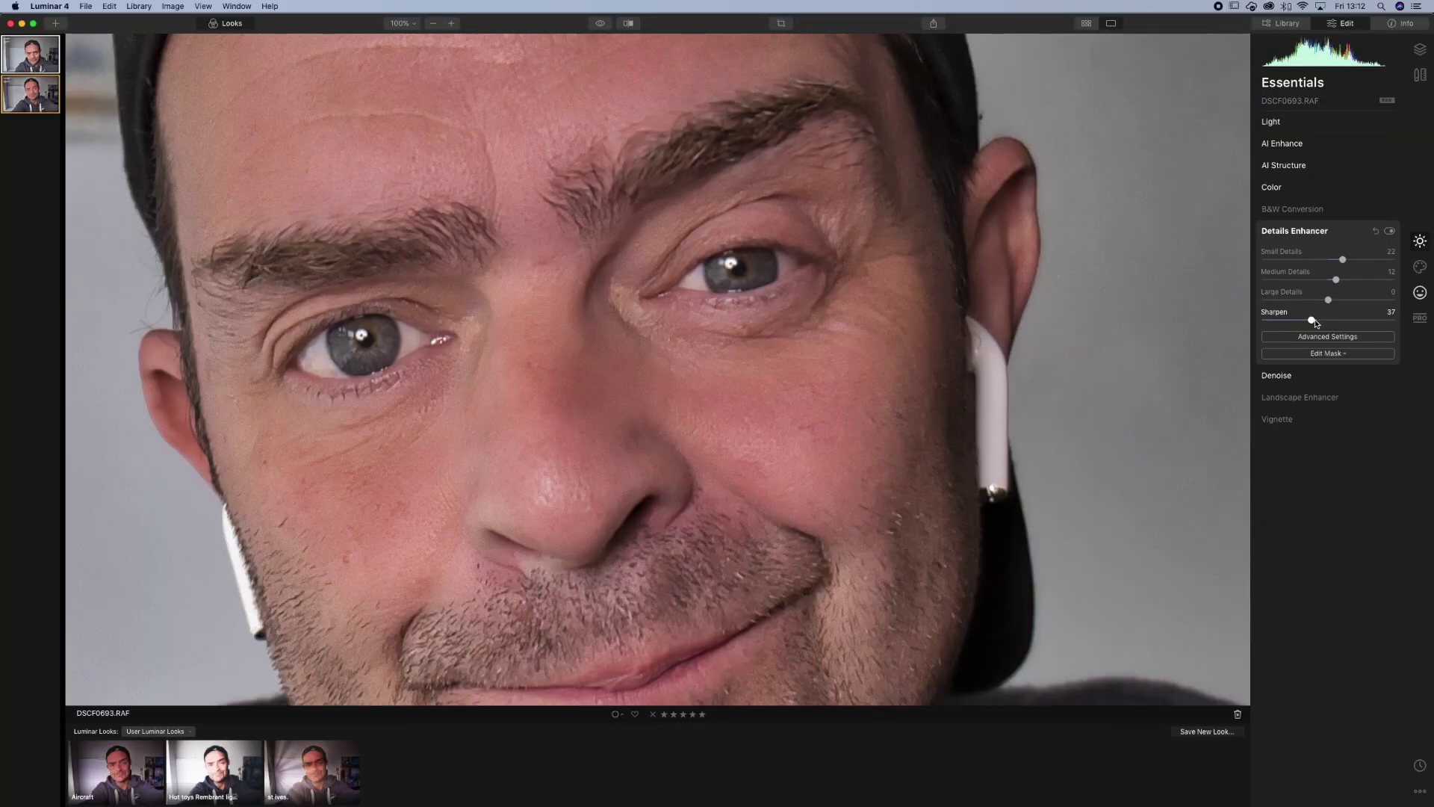
pyautogui.moveTo(1317, 323); pyautogui.dragTo(1302, 321)
pyautogui.click(978, 314)
# Try a Golden Hour tint with the Landscape Enhancer and reset it.
pyautogui.click(1288, 396)
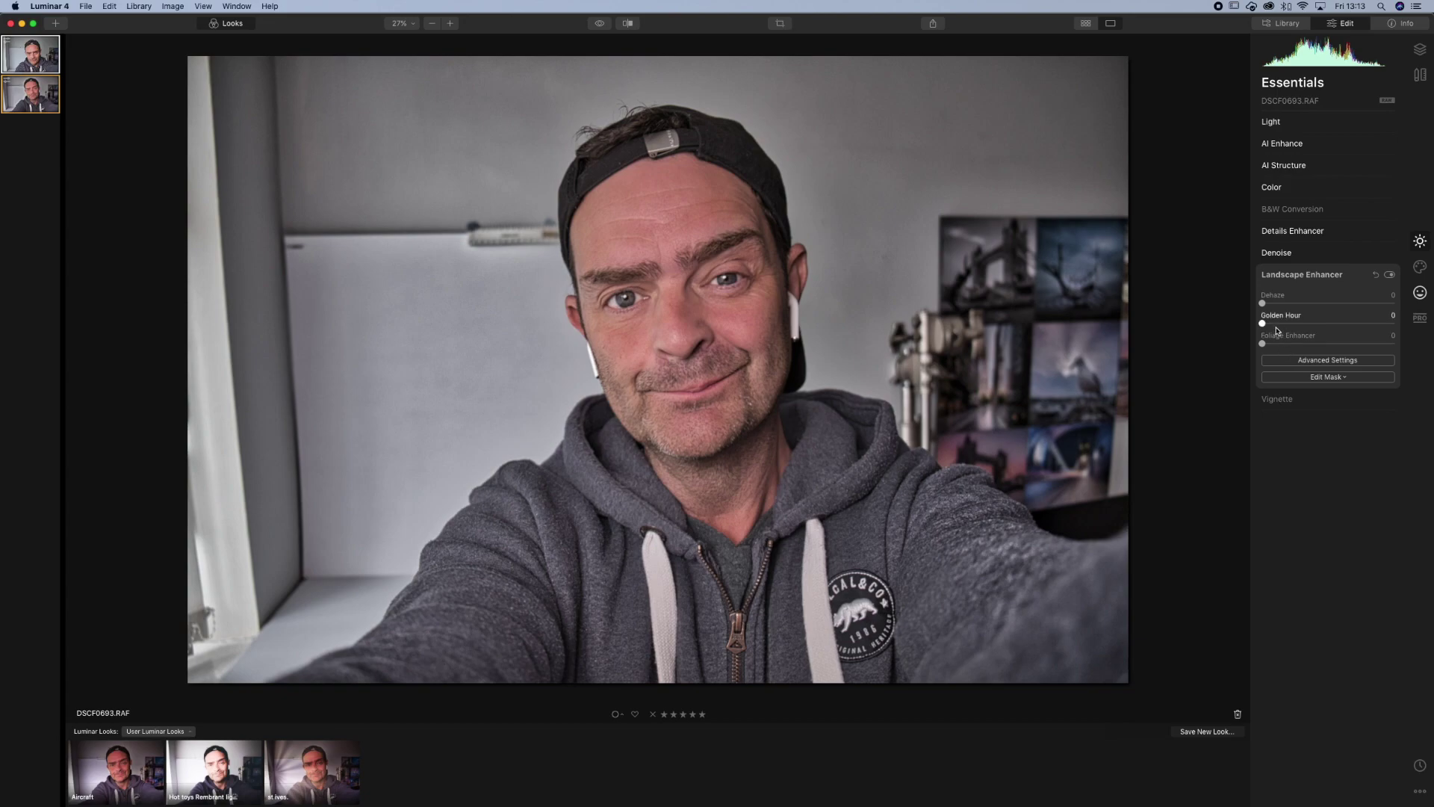
pyautogui.moveTo(1265, 326); pyautogui.dragTo(1308, 324)
pyautogui.doubleClick(1309, 325)
# Darken the photo's edges with a Vignette of Amount -69 and Size 34.
pyautogui.click(1308, 399)
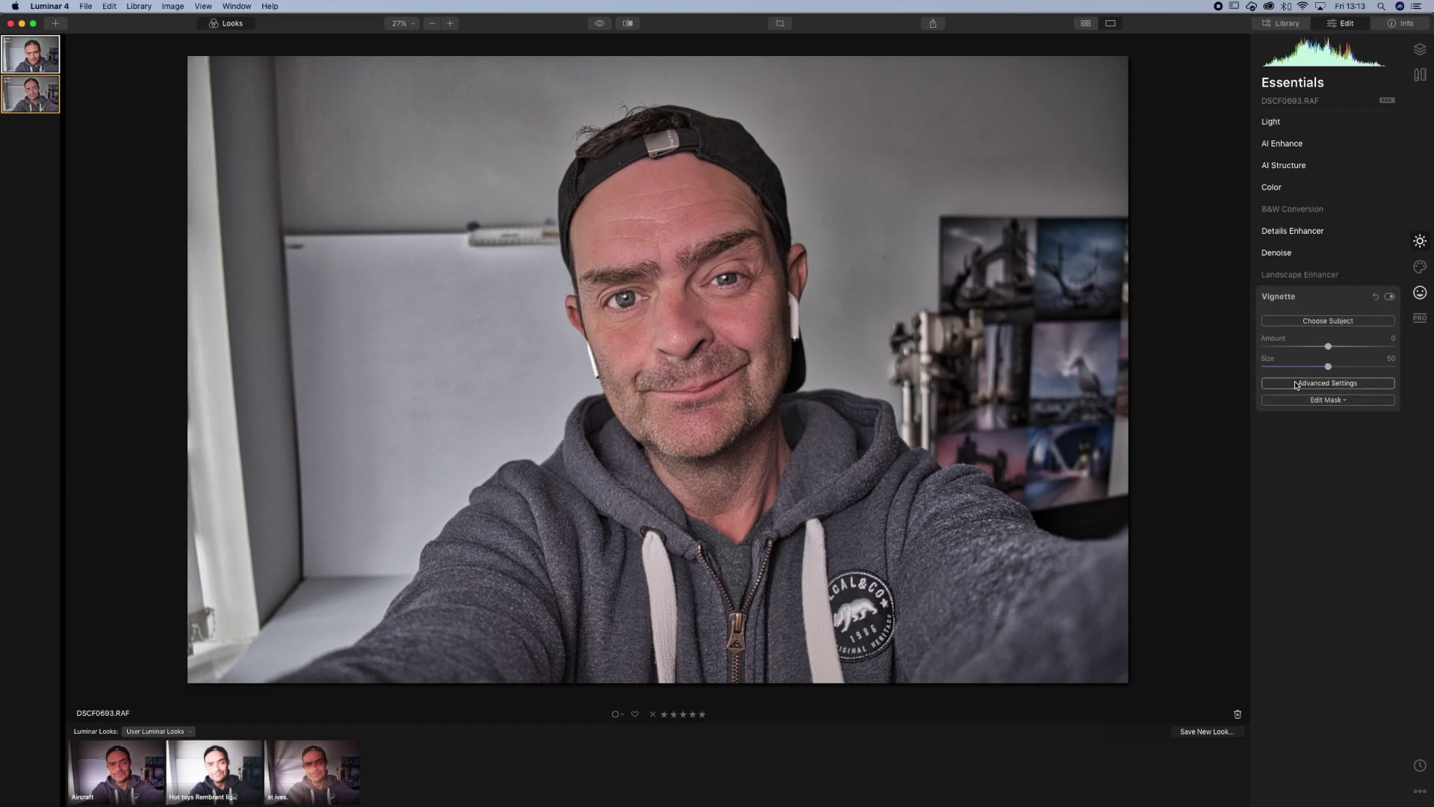
pyautogui.moveTo(1329, 347); pyautogui.dragTo(1289, 353)
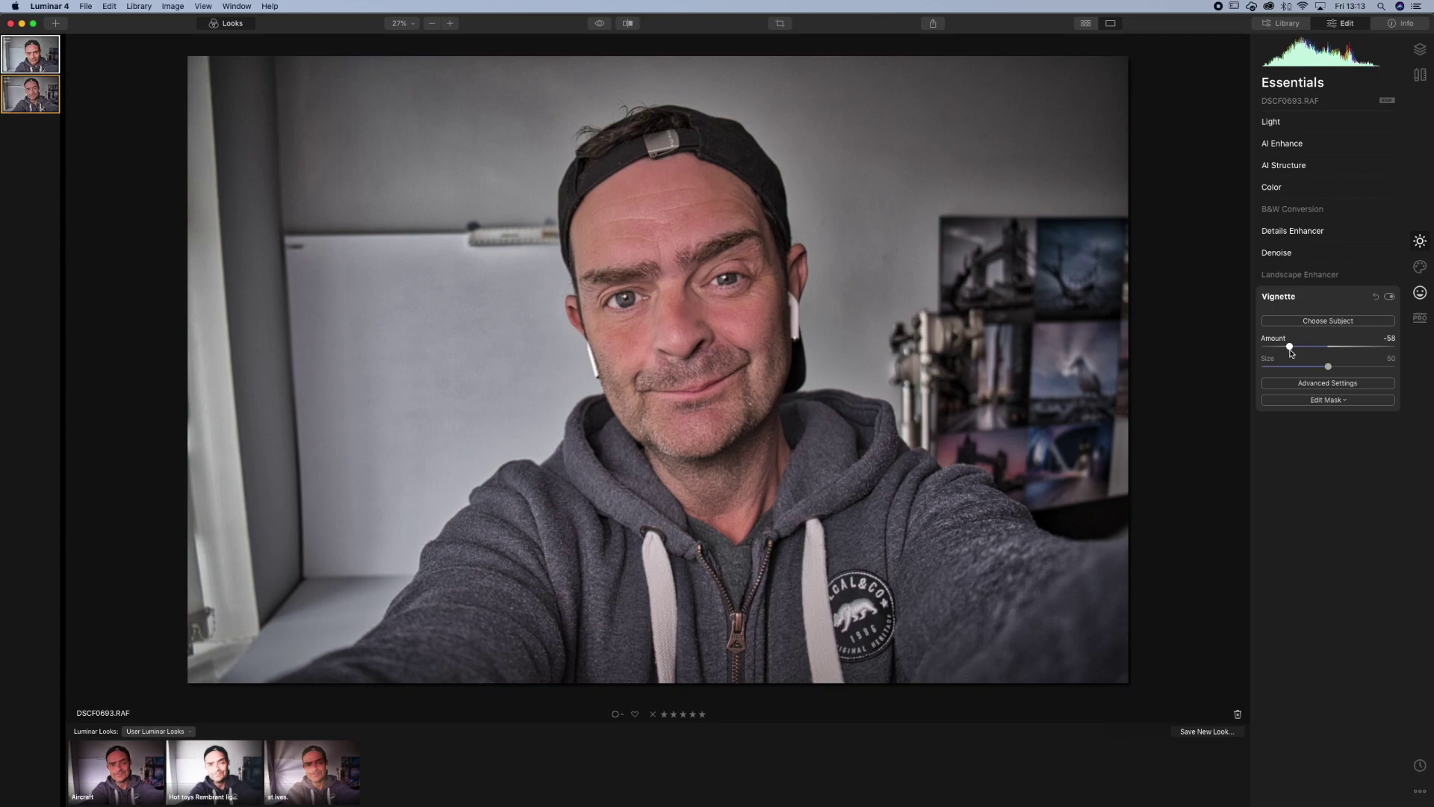
pyautogui.moveTo(1291, 350)
pyautogui.mouseDown()
pyautogui.moveTo(1350, 367)
pyautogui.moveTo(1307, 367)
pyautogui.mouseUp()
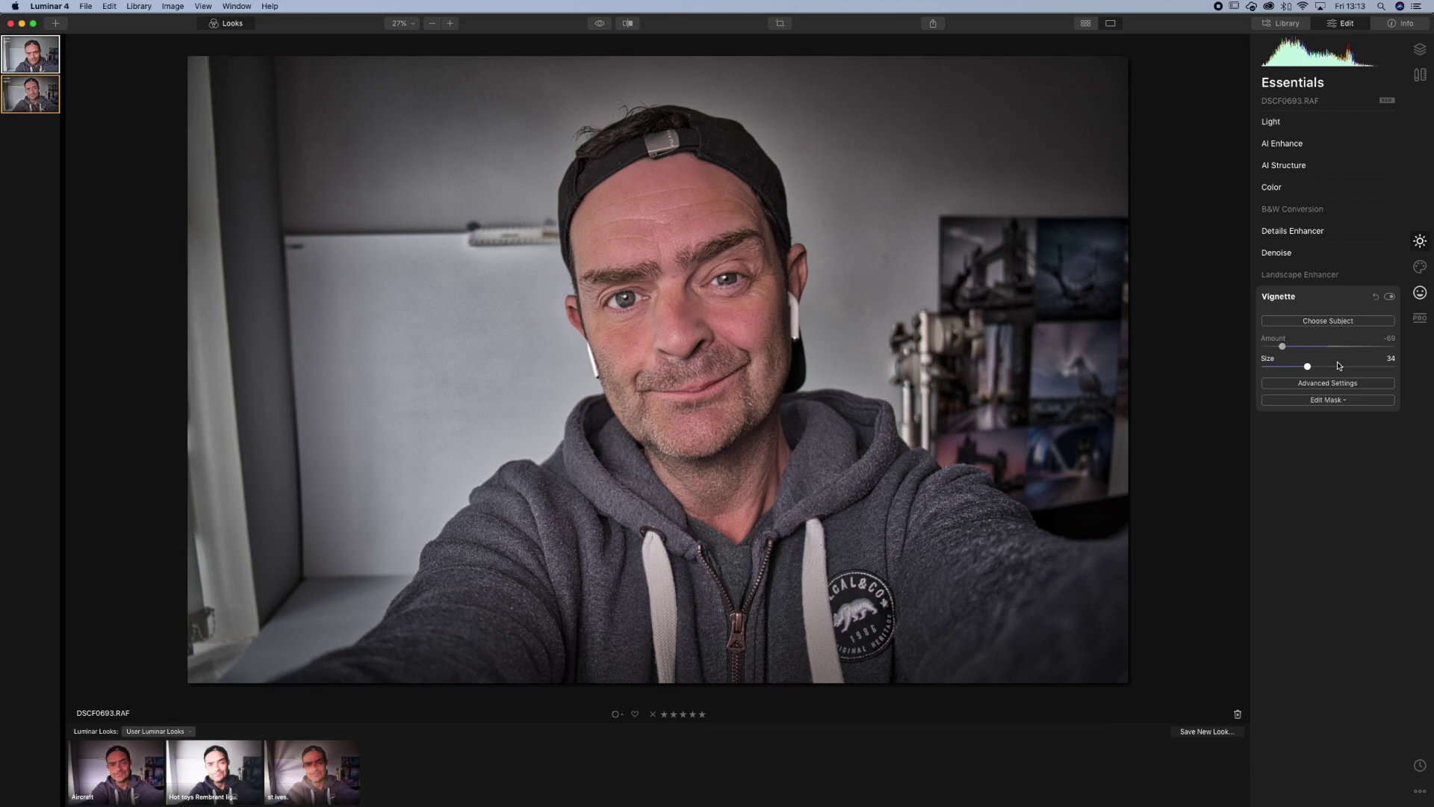
# Choose a subject point for the vignette beside the face, and ease the vignette Amount back slightly.
pyautogui.click(1308, 322)
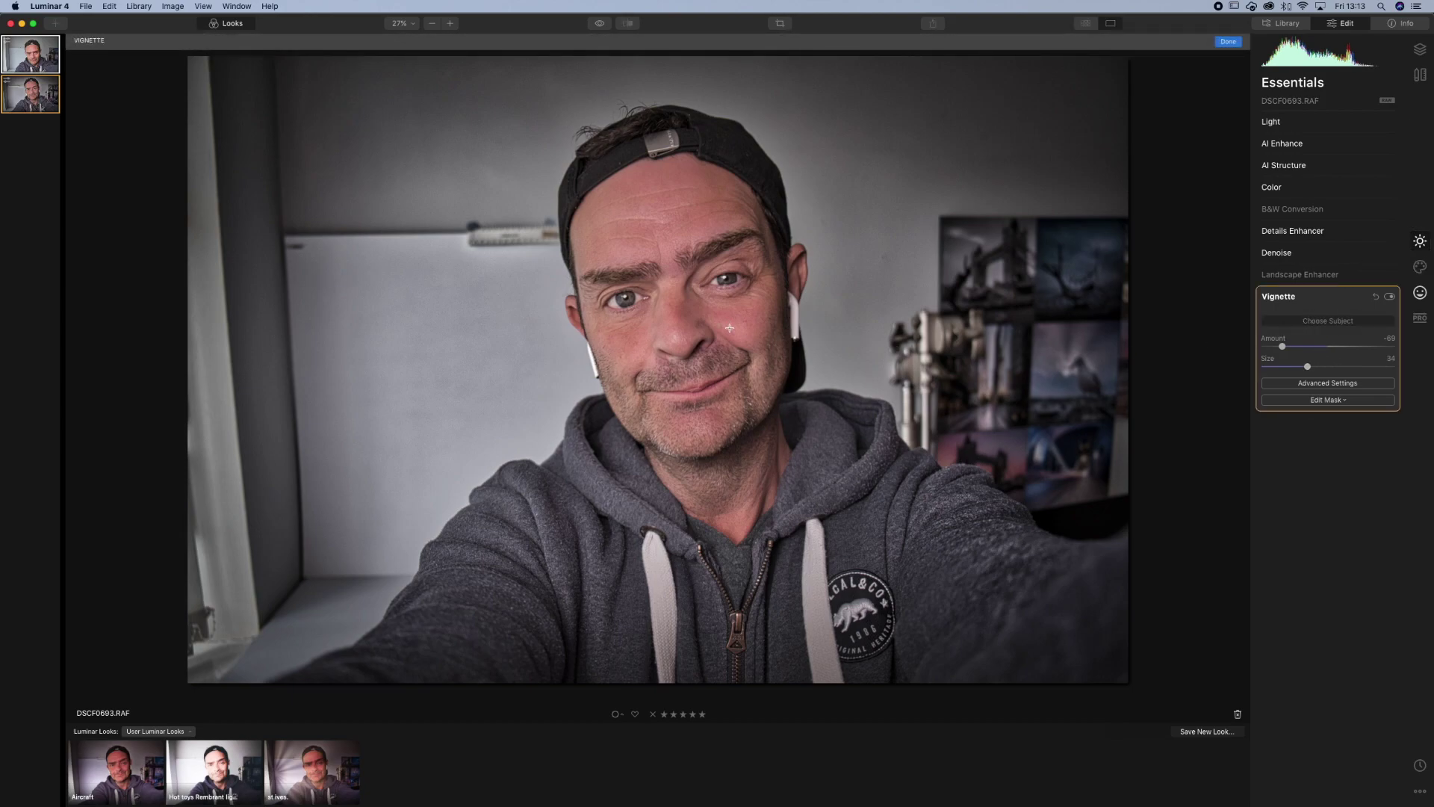
pyautogui.click(534, 386)
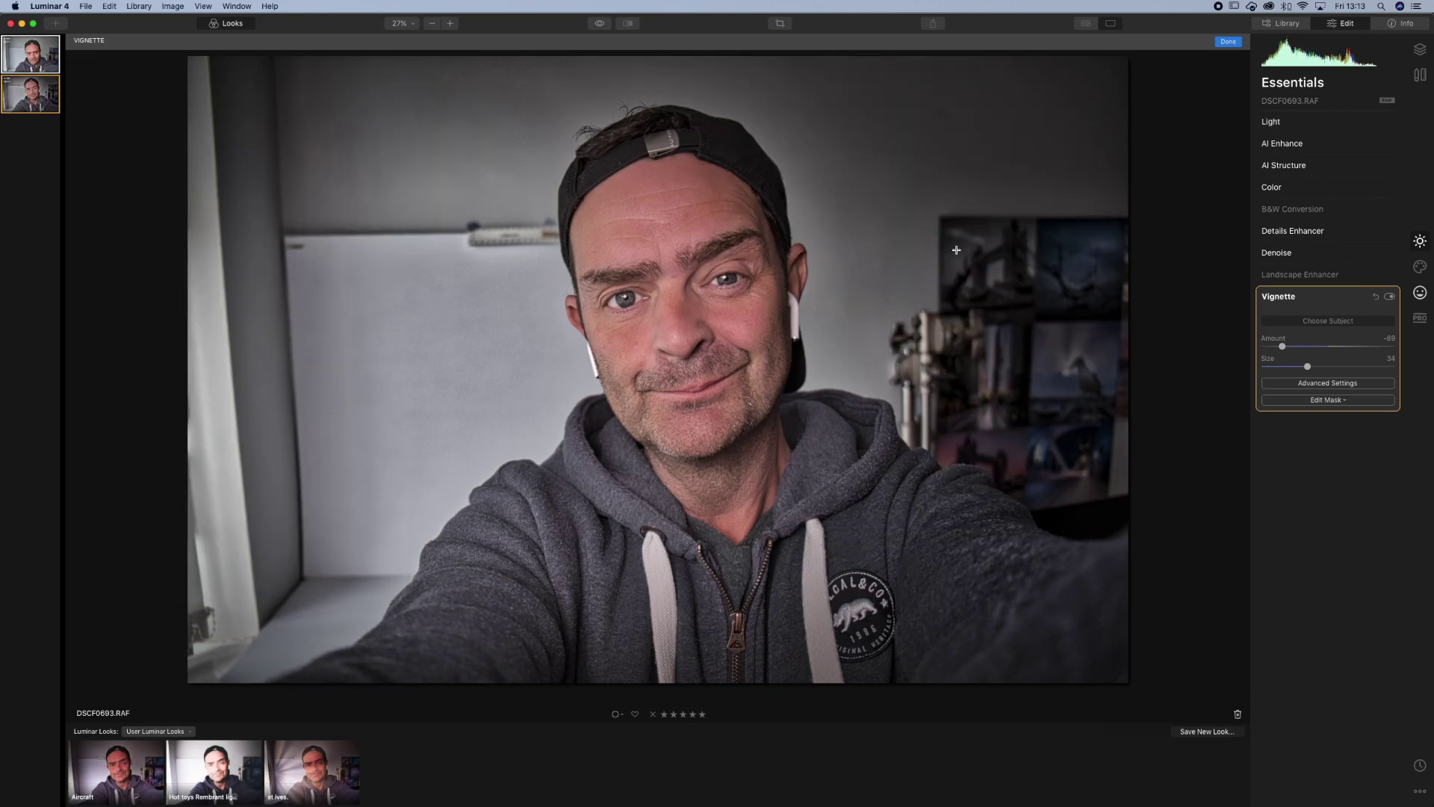
pyautogui.moveTo(1282, 347); pyautogui.dragTo(1291, 347)
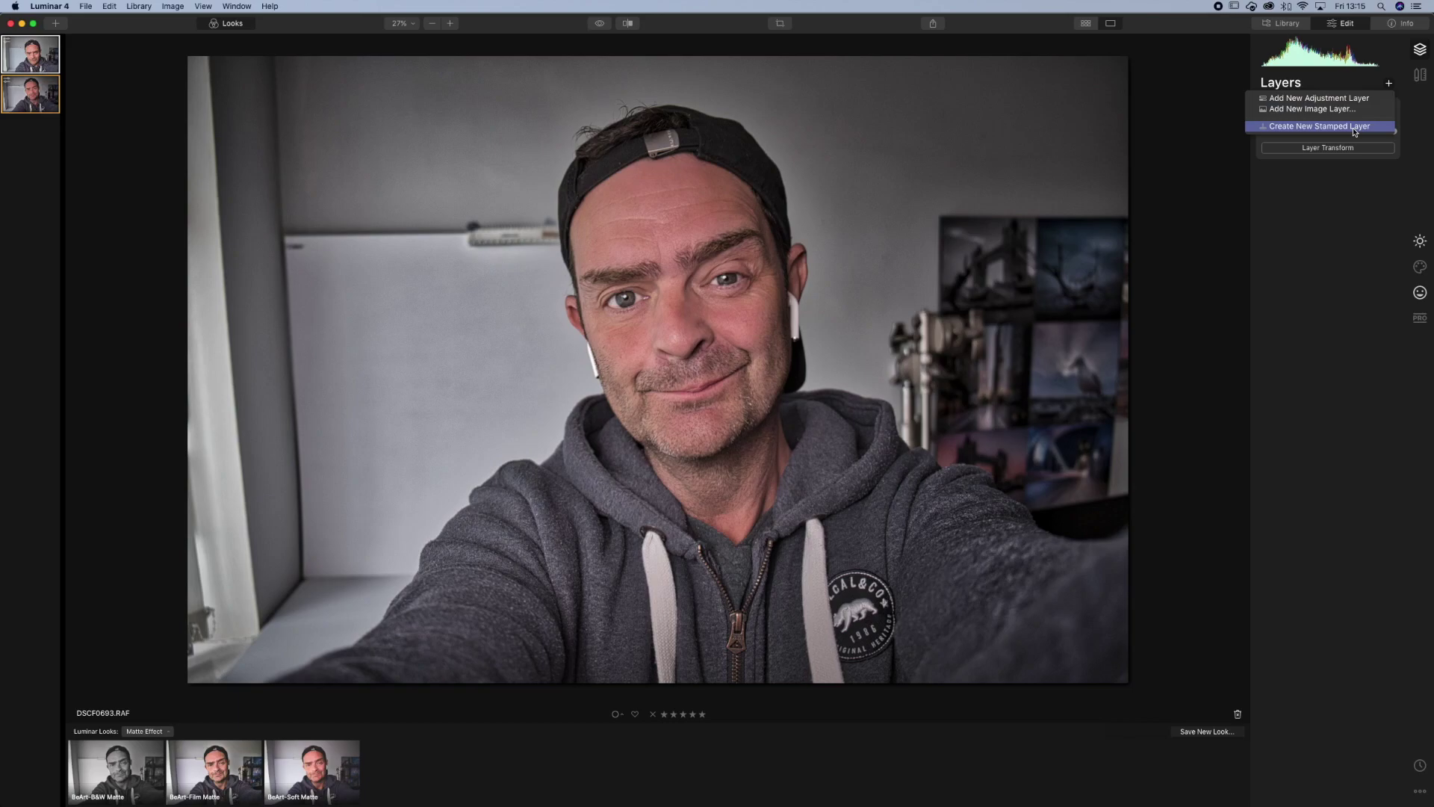
# Create a new stamped layer from the edited portrait and apply the BeArt-Soft Matte look to it.
pyautogui.click(1354, 132)
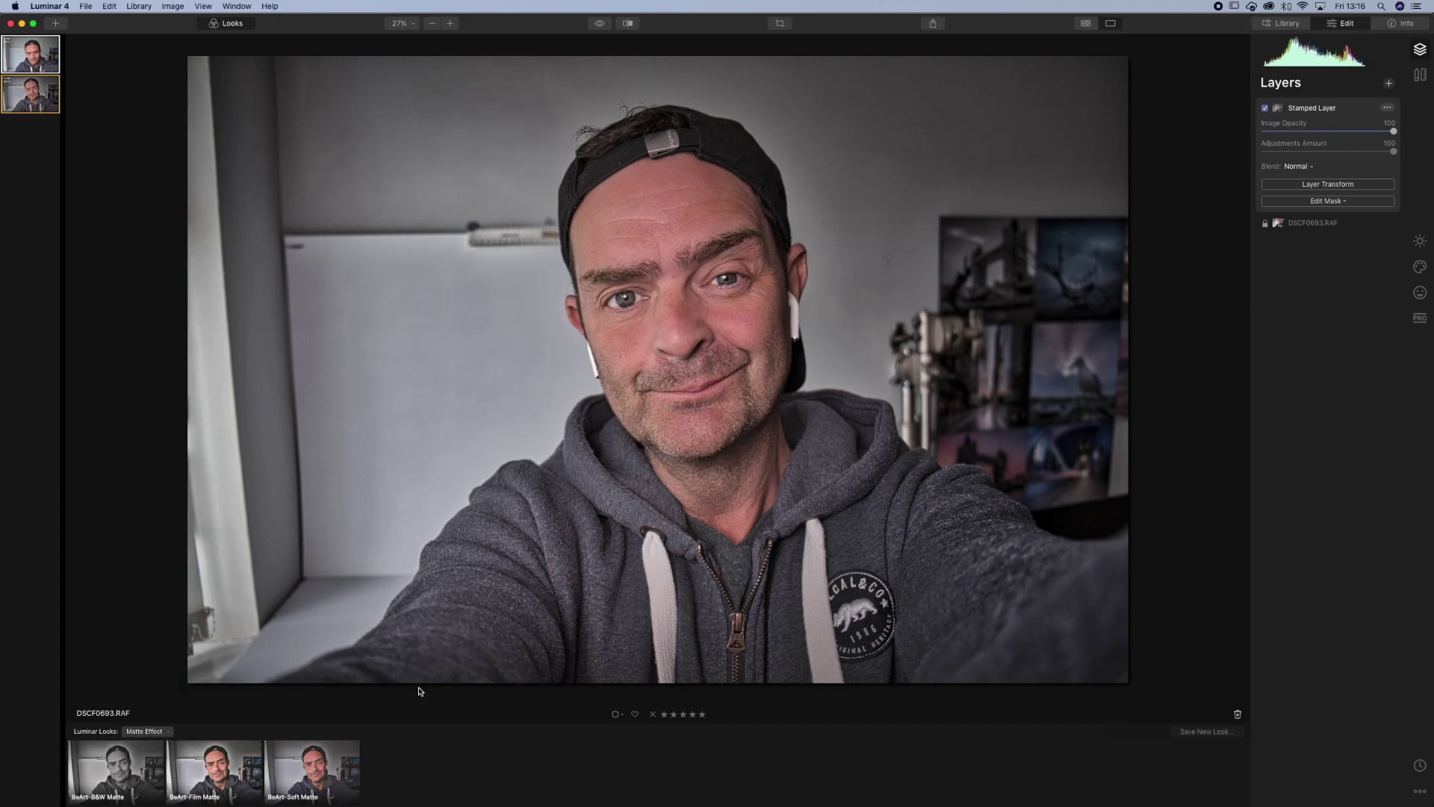
pyautogui.click(321, 771)
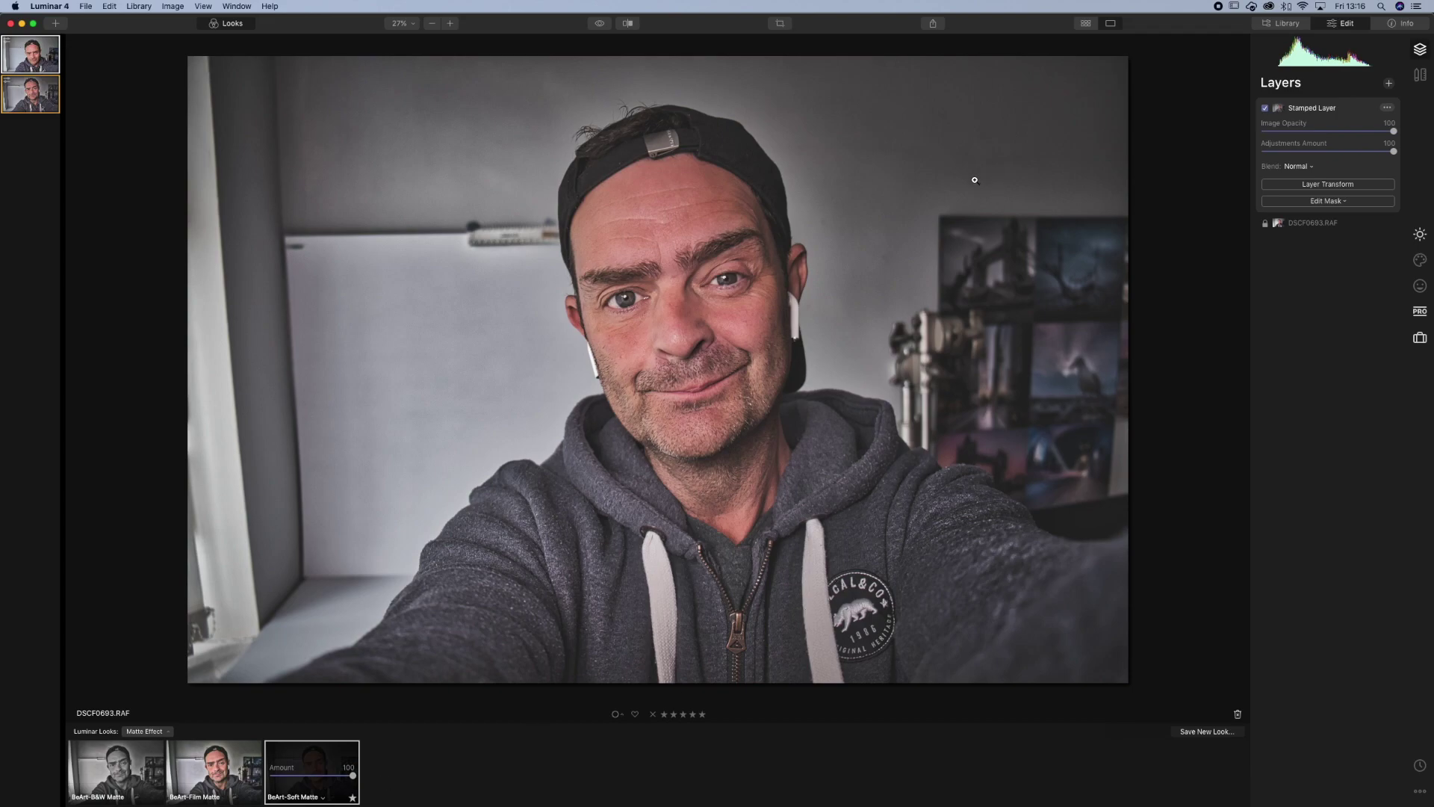
pyautogui.click(956, 146)
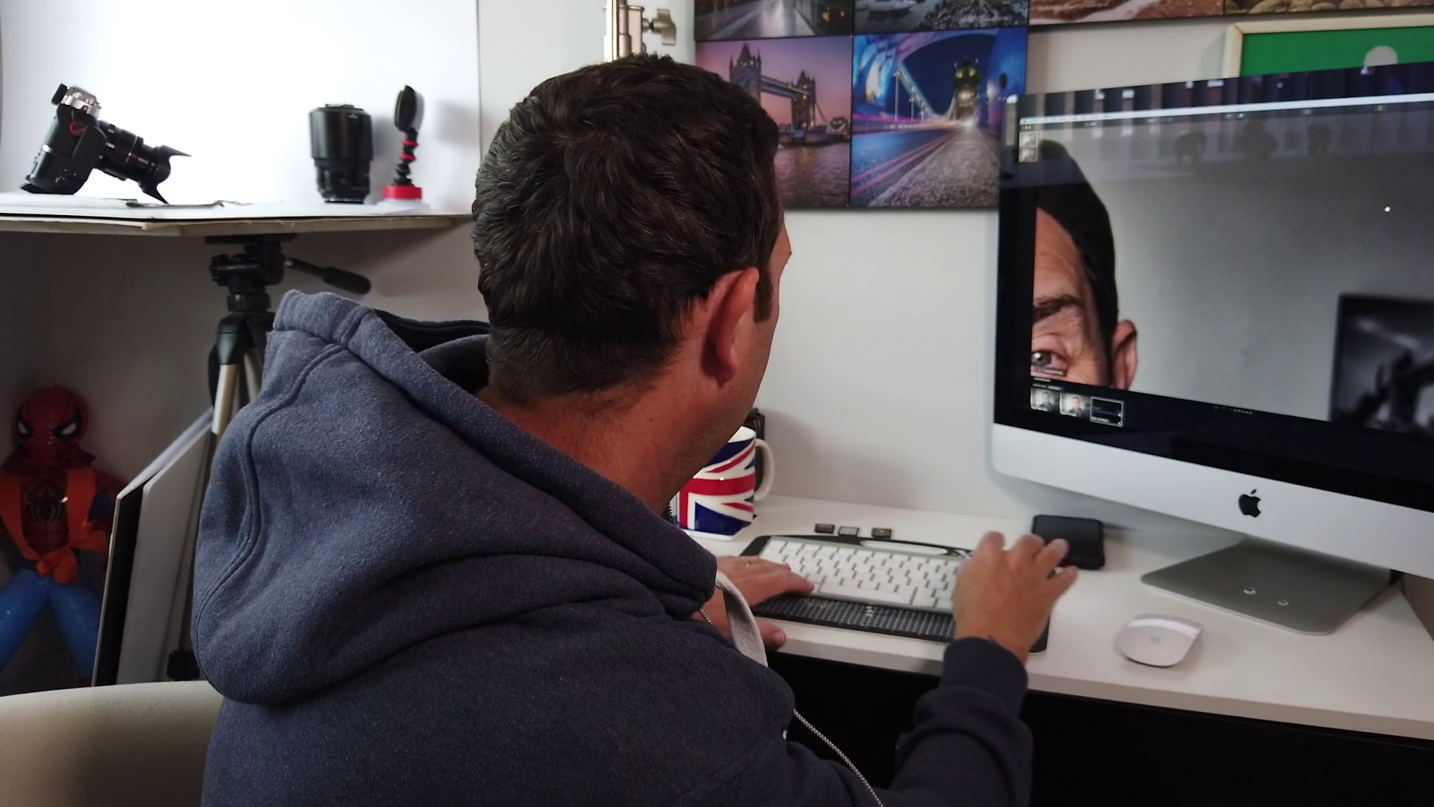
pyautogui.press('z')
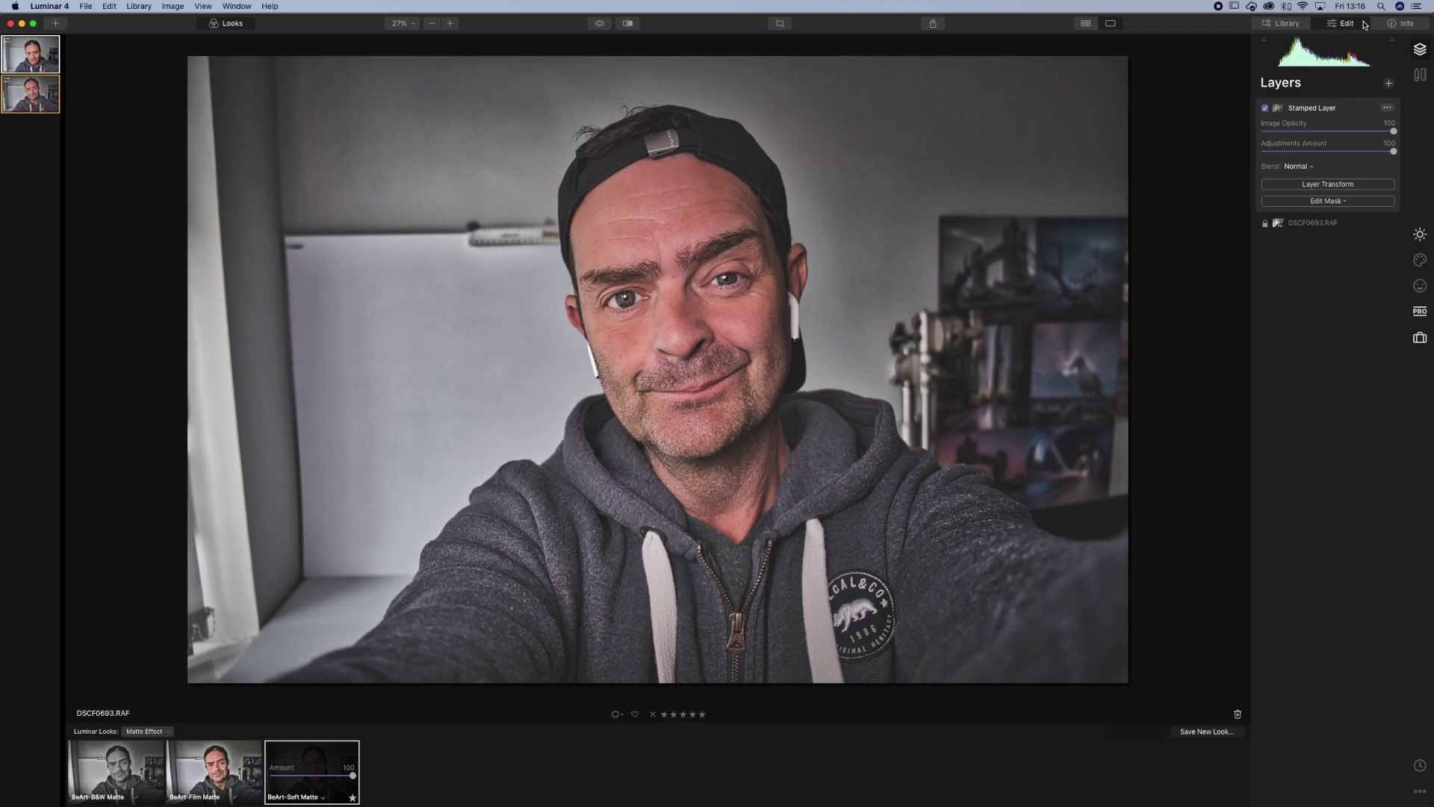
# Use Clone & Stamp with a size 100 brush to copy clean wall over the background between the cap and the wall pictures.
pyautogui.click(1420, 74)
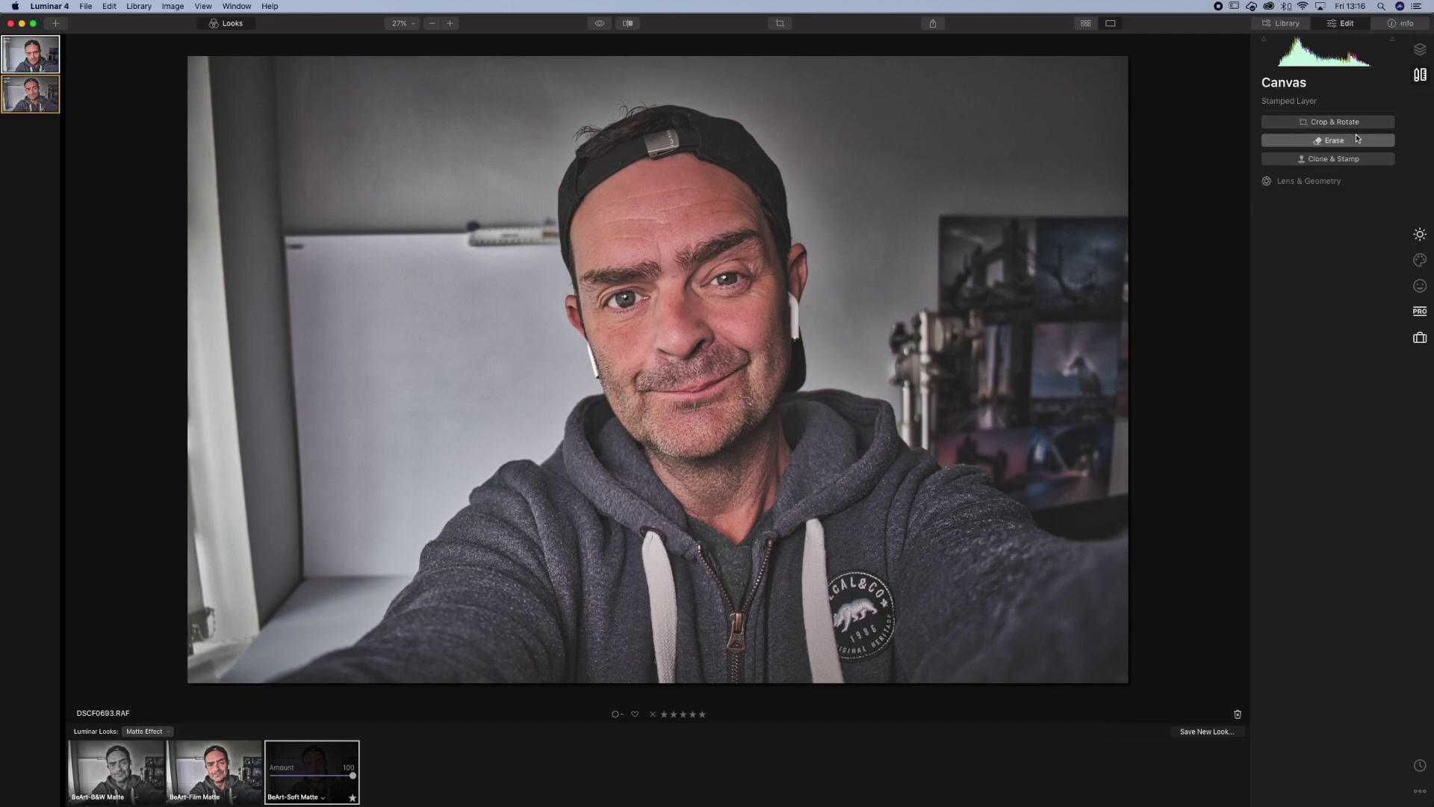
pyautogui.click(1351, 159)
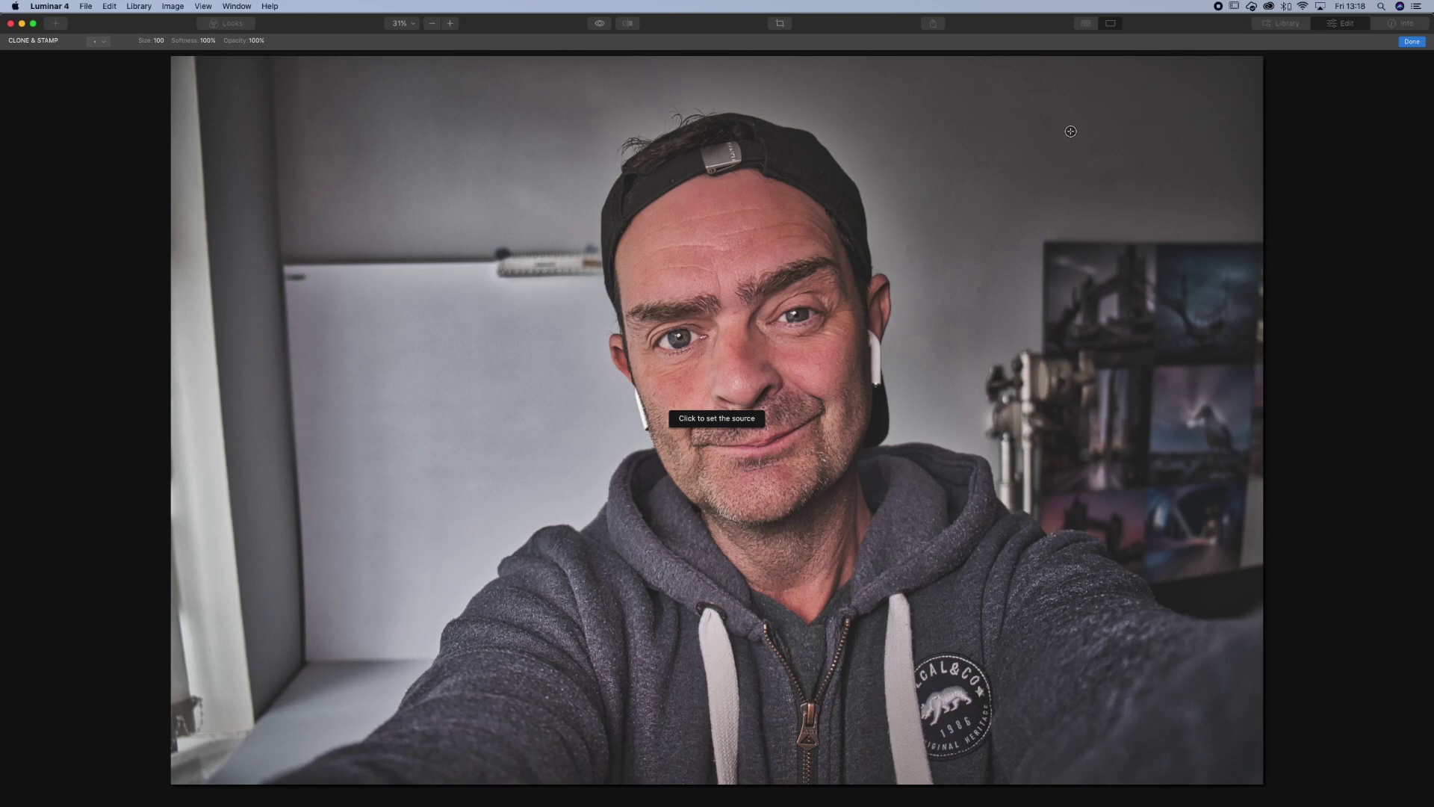
pyautogui.click(1046, 123)
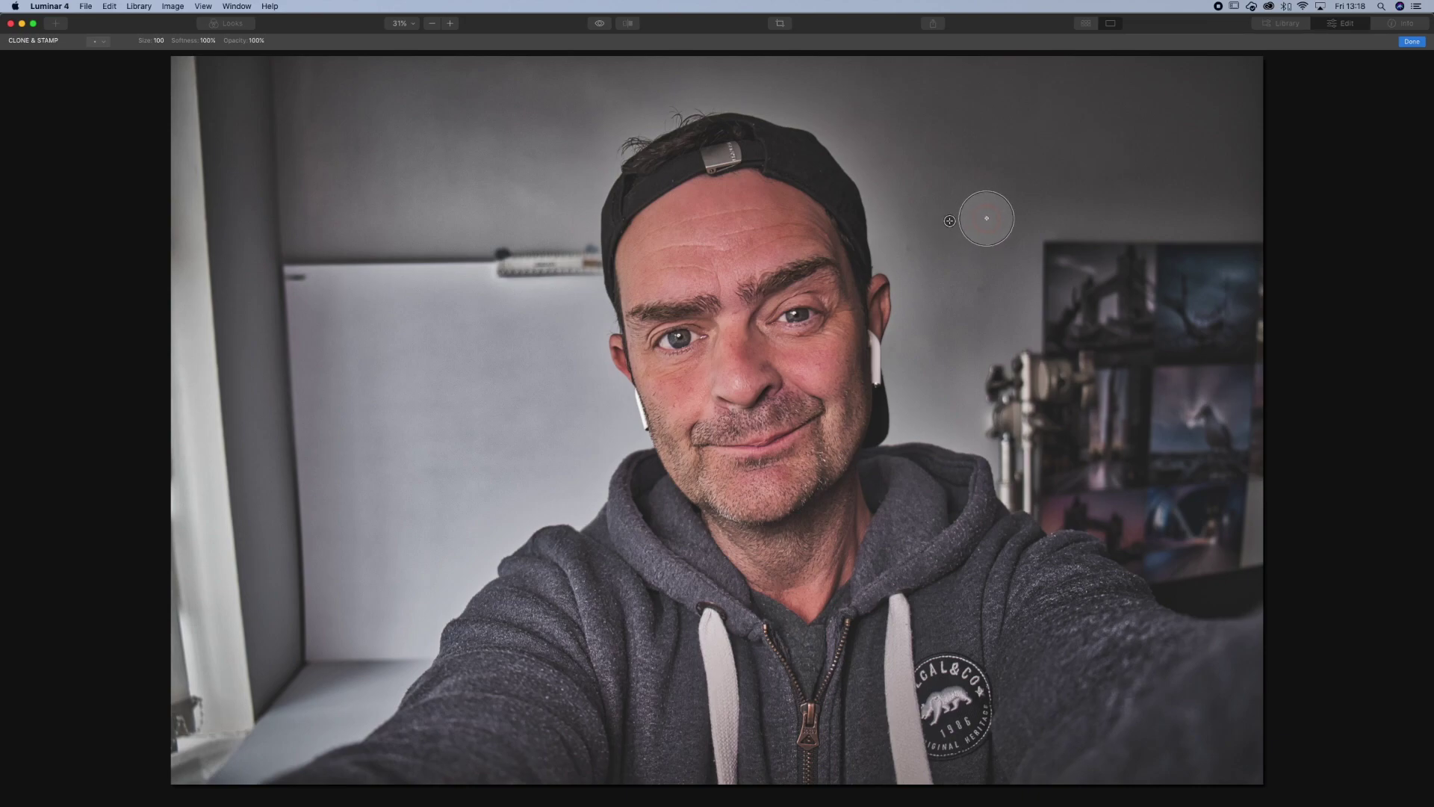
pyautogui.rightClick(987, 219)
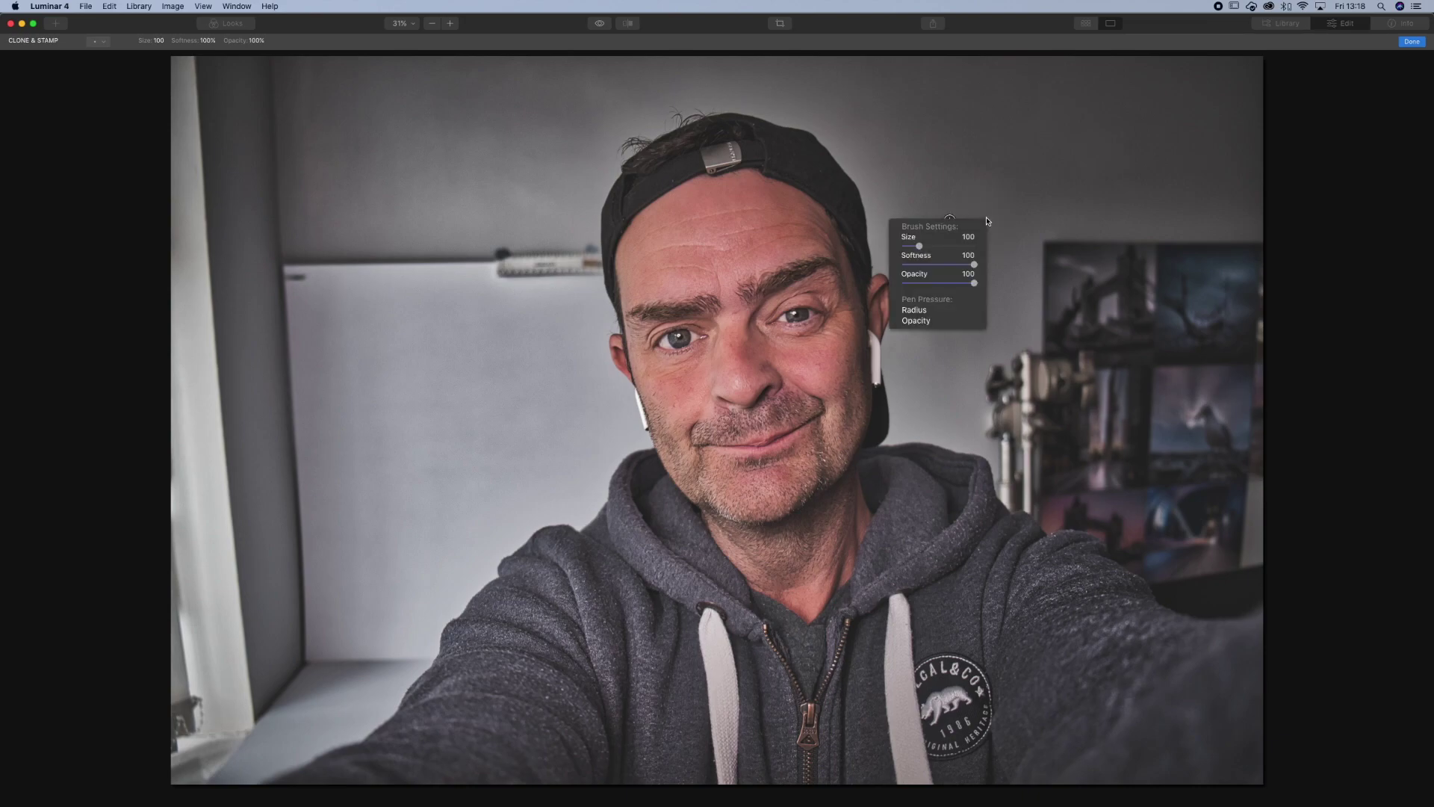
pyautogui.click(1021, 185)
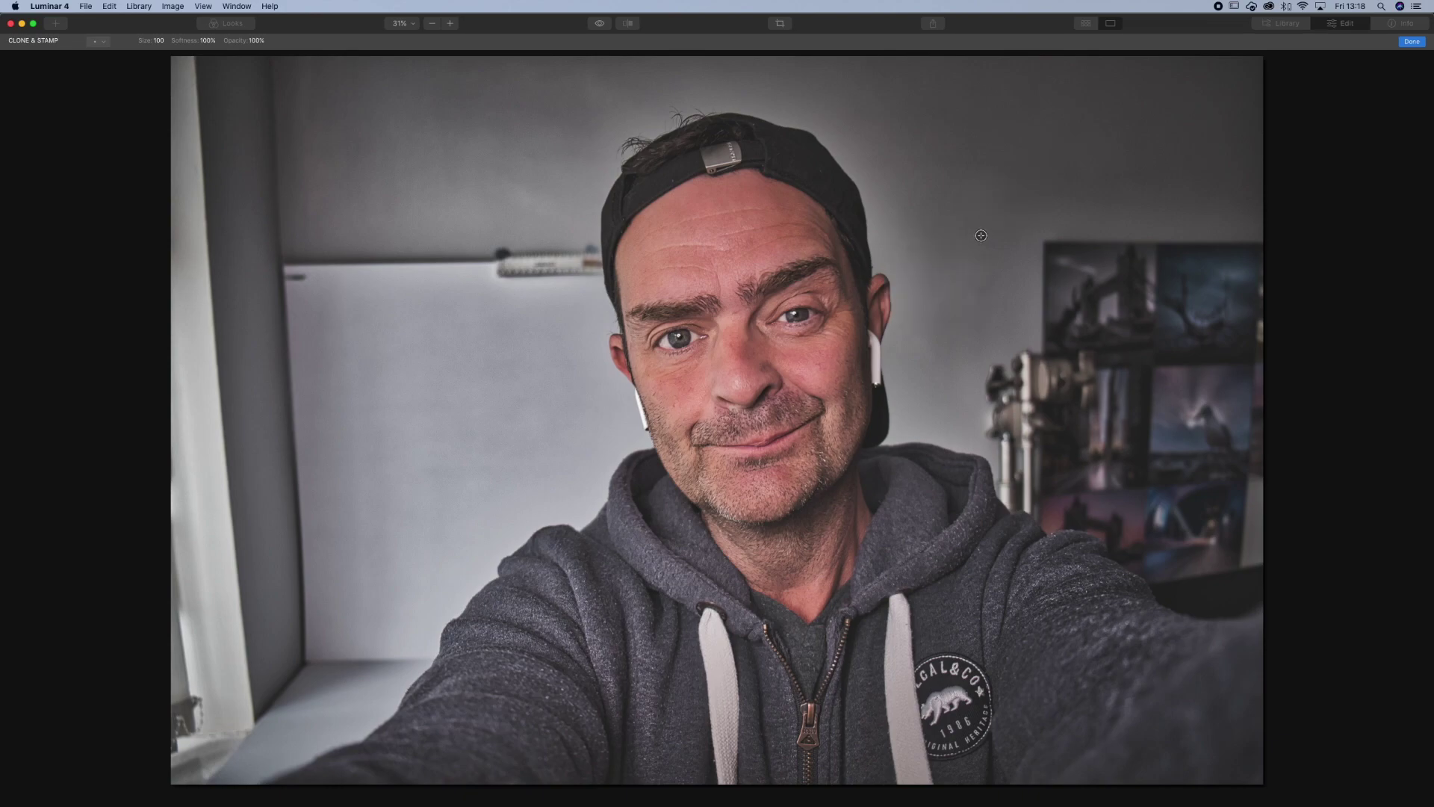
pyautogui.keyDown('alt'); pyautogui.click(910, 201); pyautogui.keyUp('alt')
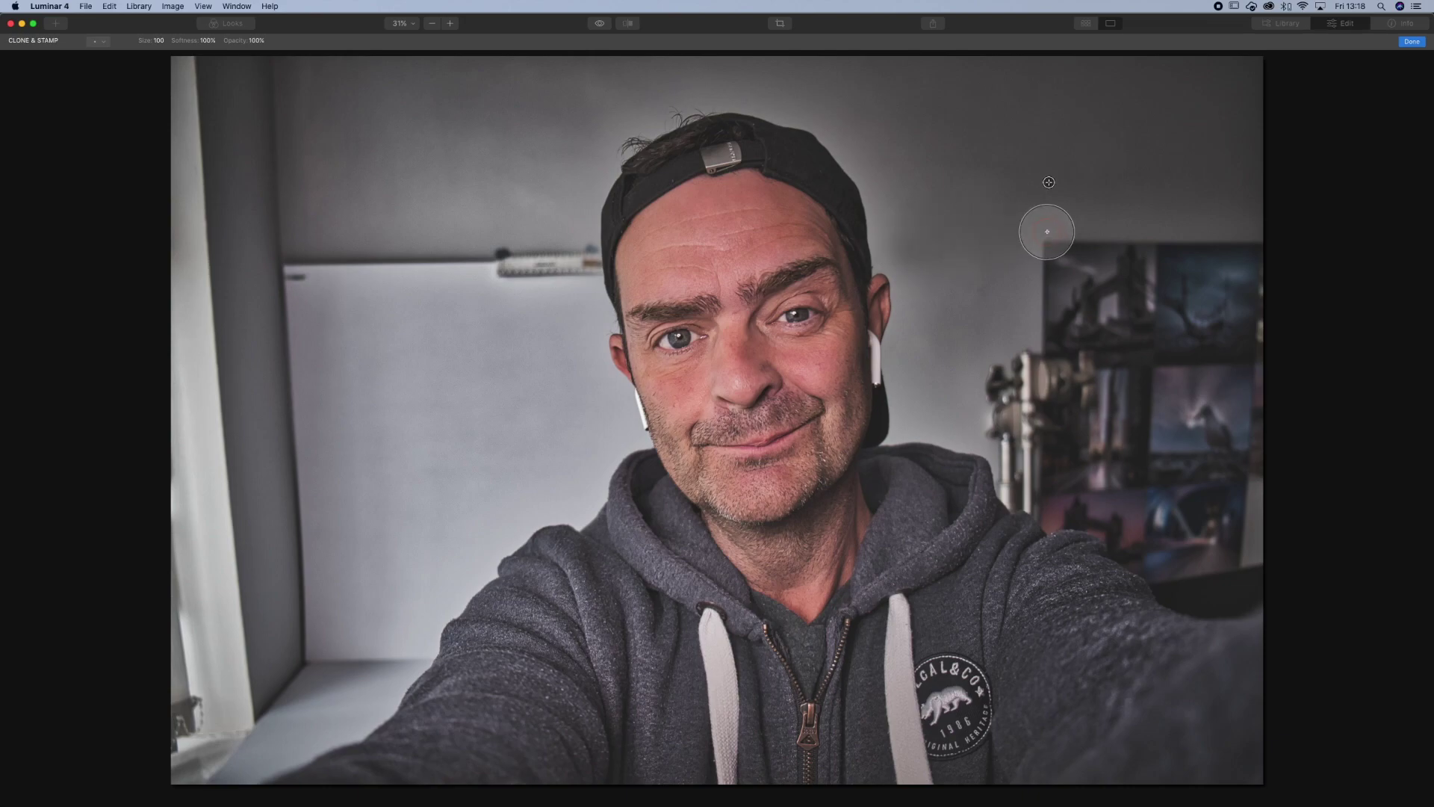
pyautogui.keyDown('alt'); pyautogui.click(989, 230); pyautogui.keyUp('alt')
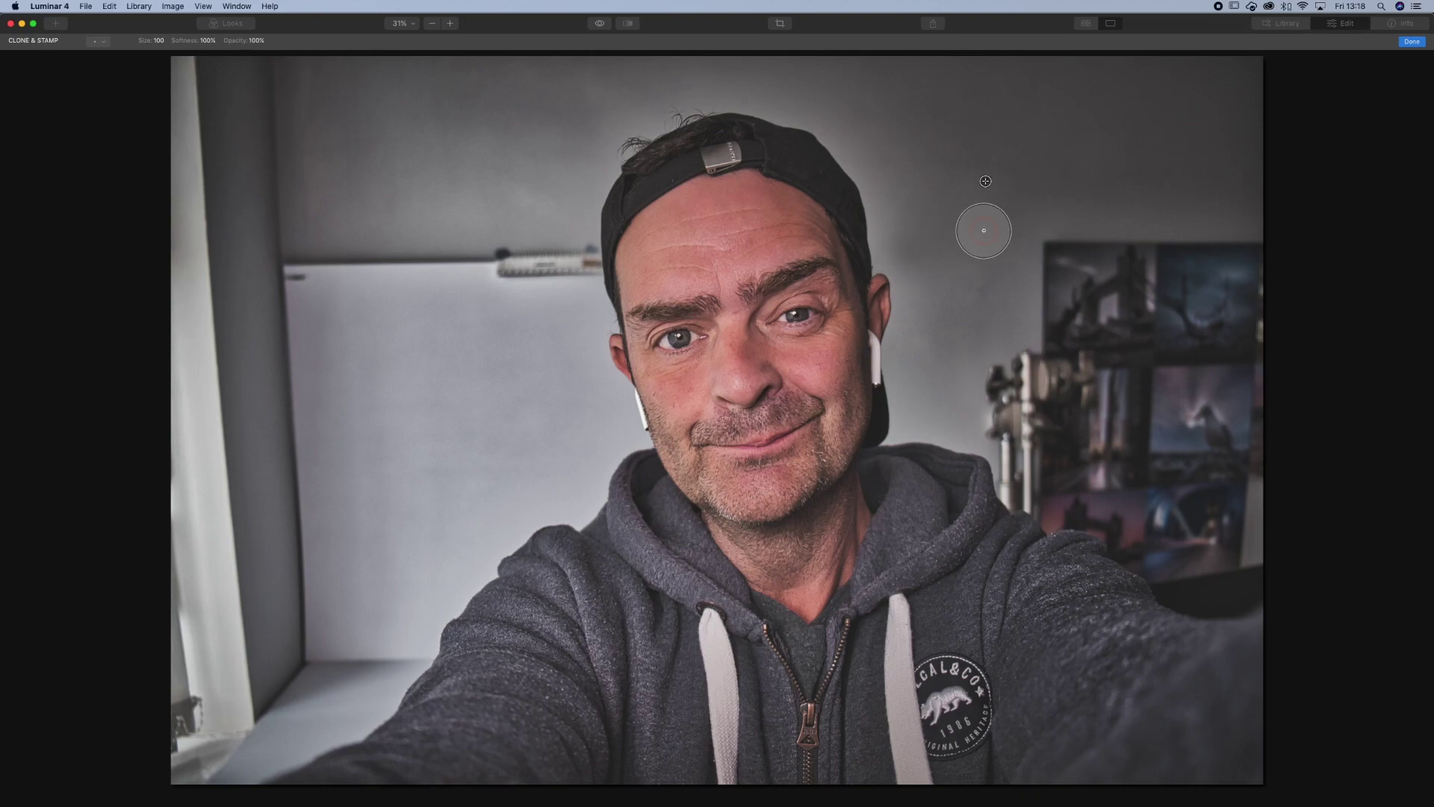